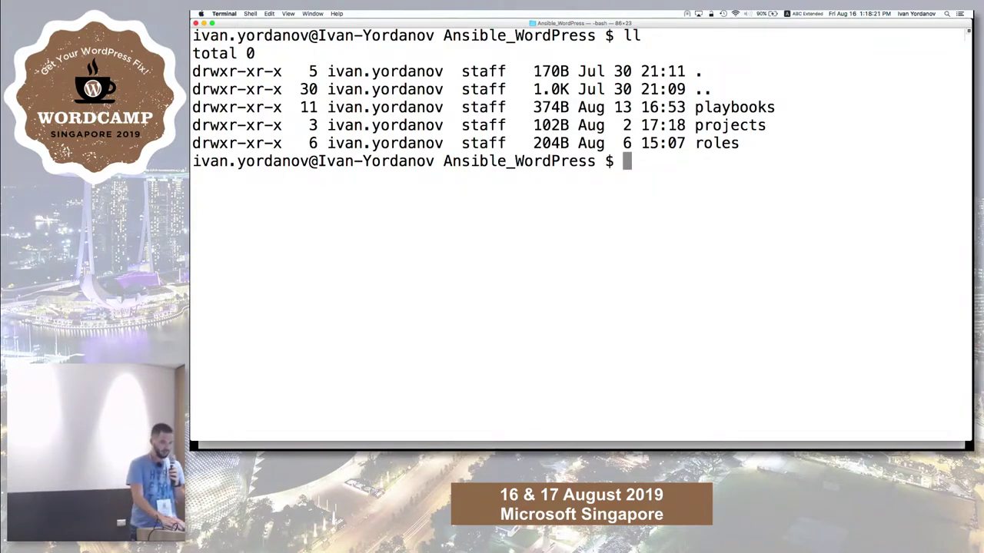
# List the playbooks folder with ll, then clear the screen
pyautogui.write('ll pl')
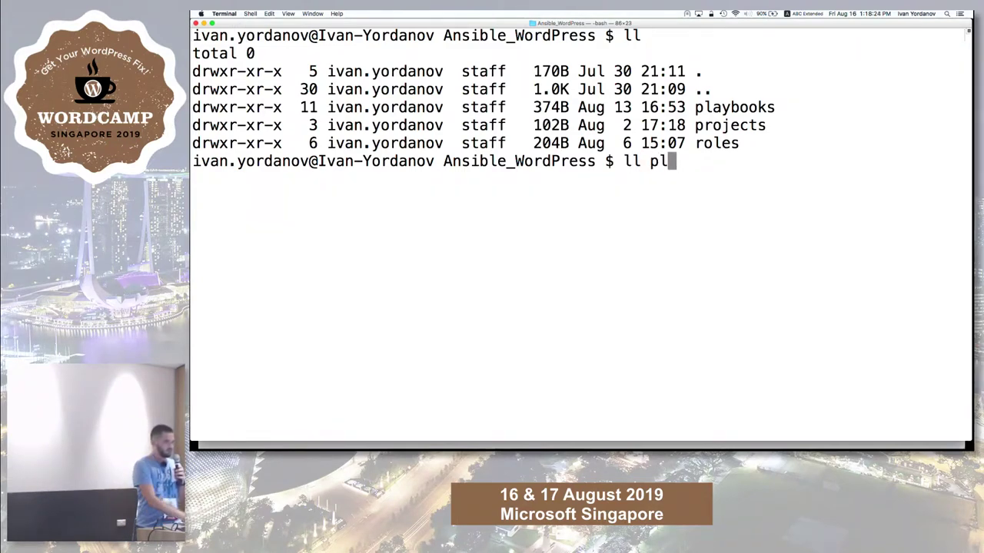
pyautogui.press('Tab')
pyautogui.press('Return')
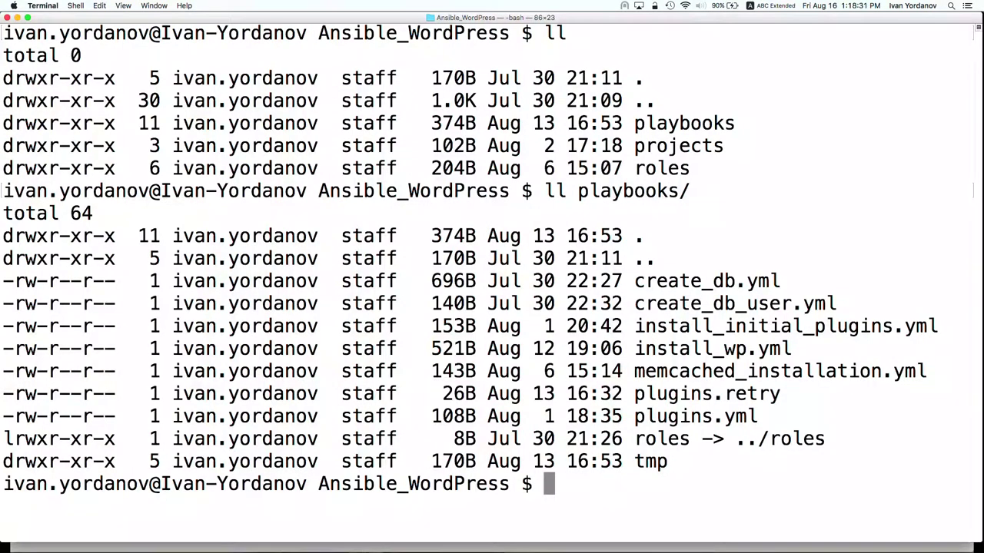
pyautogui.hotkey('ctrl', 'l')
# List the roles folder with ll, then clear the screen
pyautogui.write('ll ')
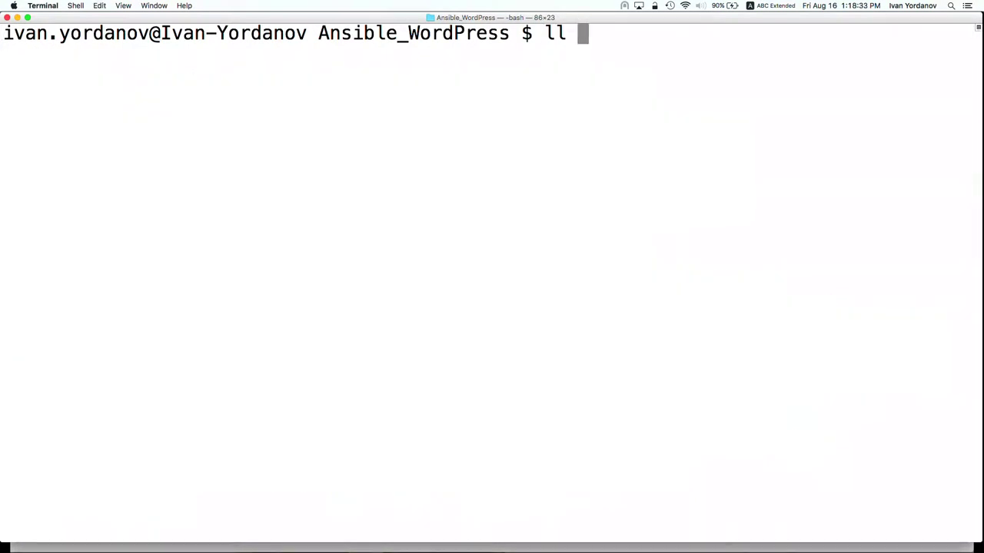
pyautogui.write('r')
pyautogui.press('Tab')
pyautogui.press('Return')
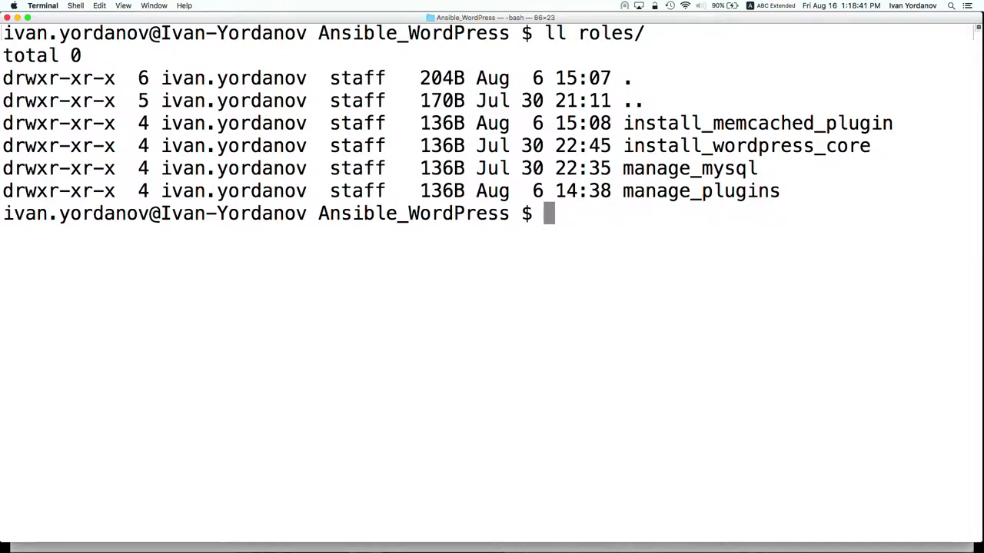
pyautogui.hotkey('ctrl', 'l')
# Print the projects/all_projects/hosts inventory showing its four project groups
pyautogui.write('ca')
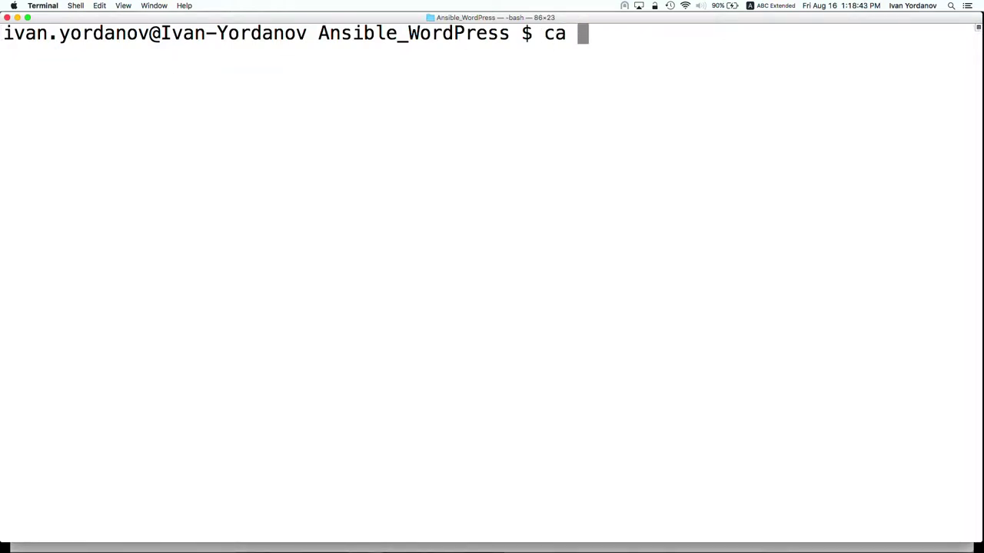
pyautogui.press('BackSpace')
pyautogui.write('t')
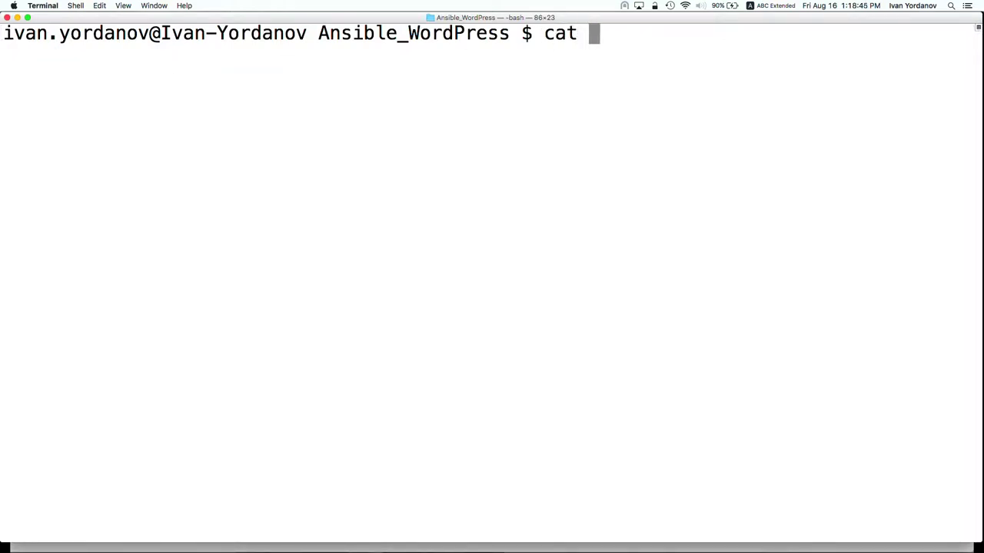
pyautogui.write(' projects/all_projects/hosts')
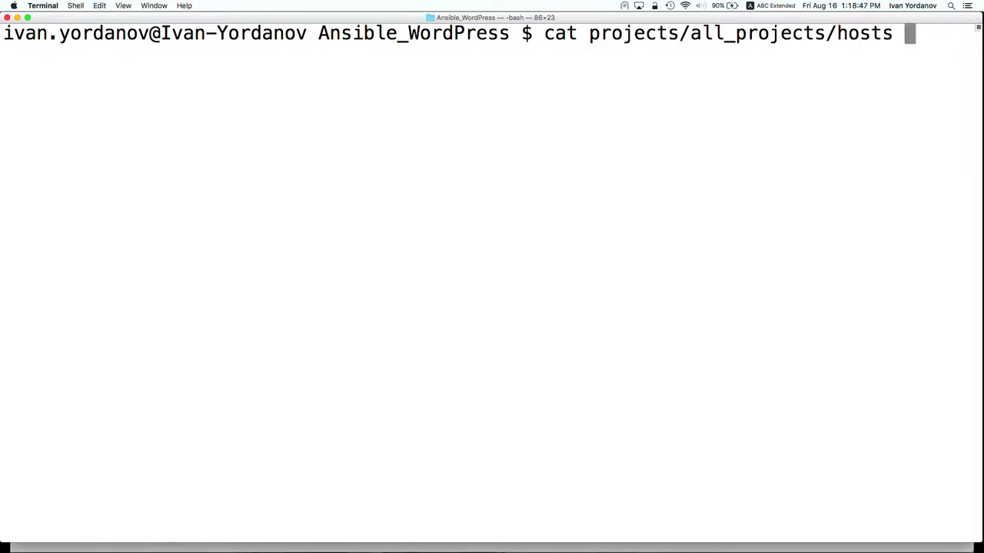
pyautogui.press('Return')
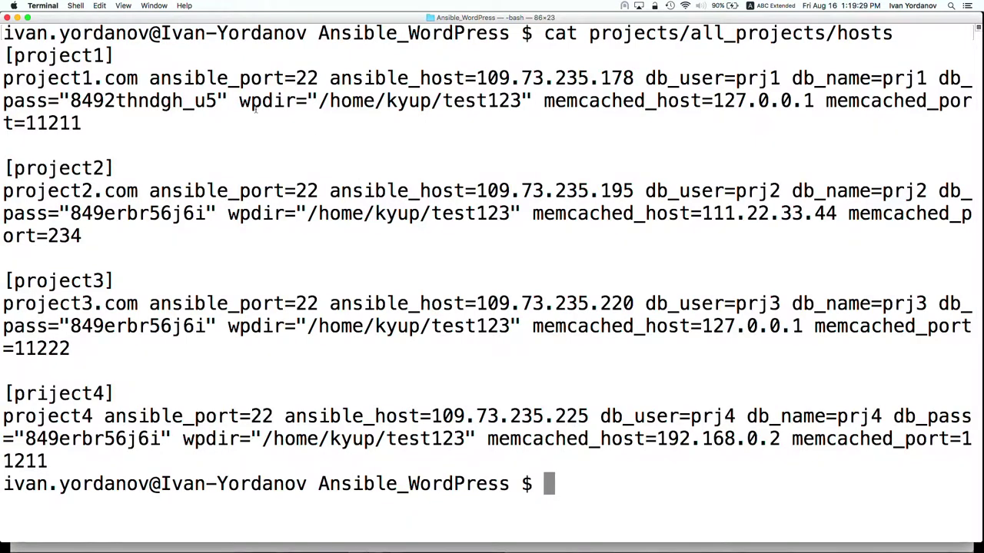
pyautogui.doubleClick(42, 60)
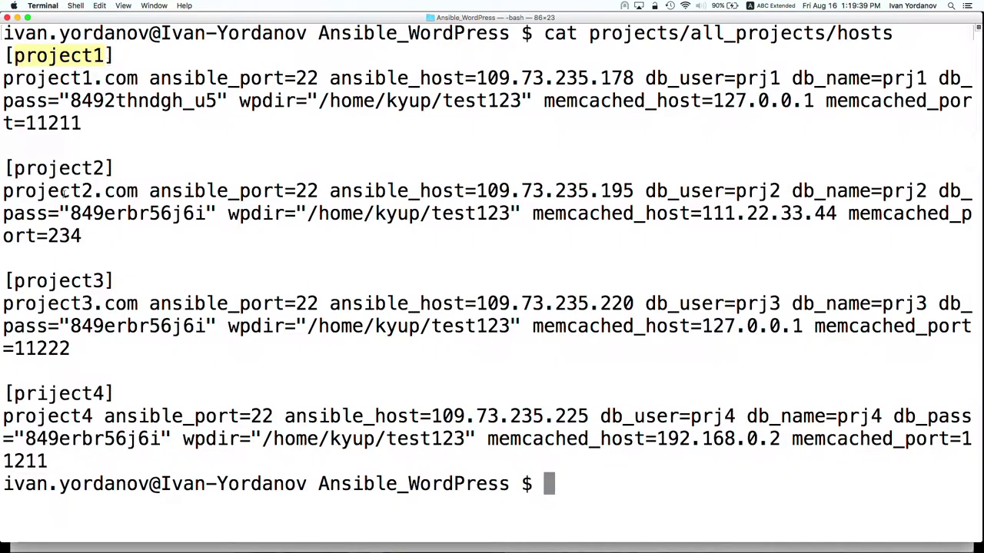
pyautogui.doubleClick(71, 79)
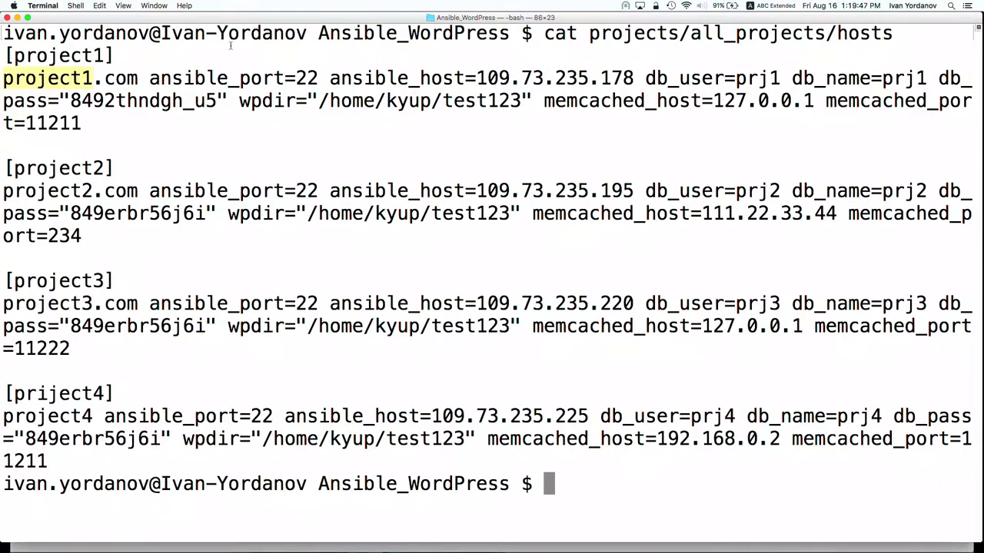
pyautogui.doubleClick(202, 76)
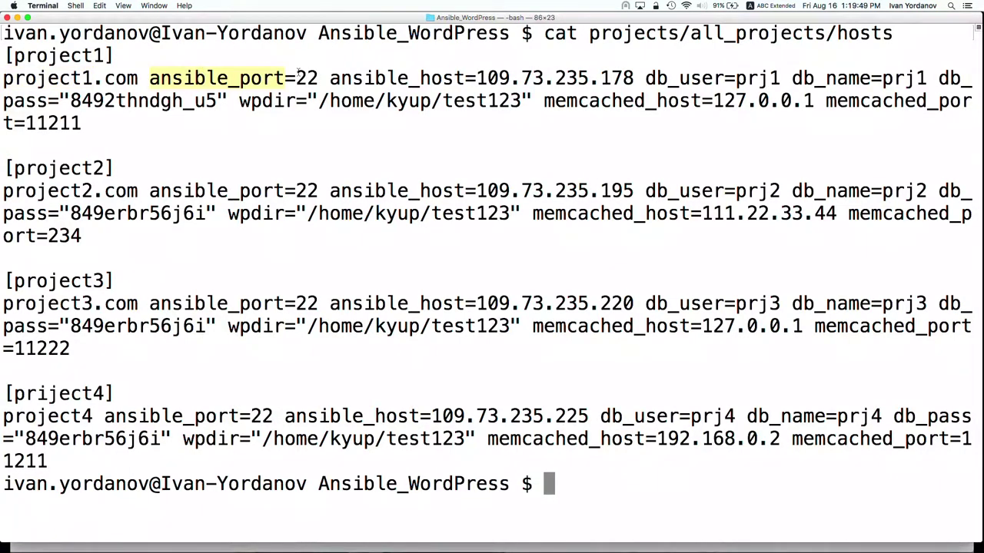
pyautogui.doubleClick(389, 77)
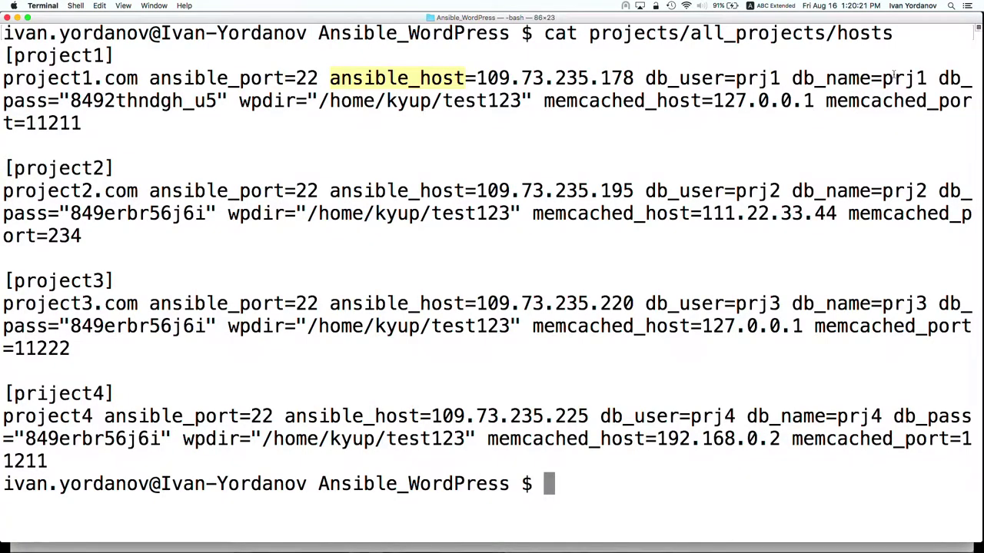
# Clear the screen and print playbooks/install_wp.yml
pyautogui.write('ca')
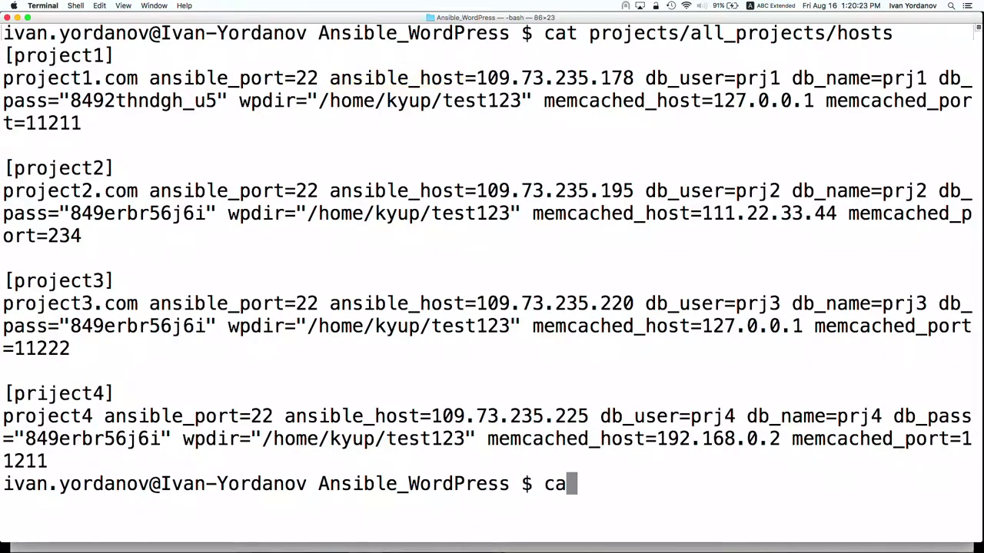
pyautogui.hotkey('ctrl', 'l')
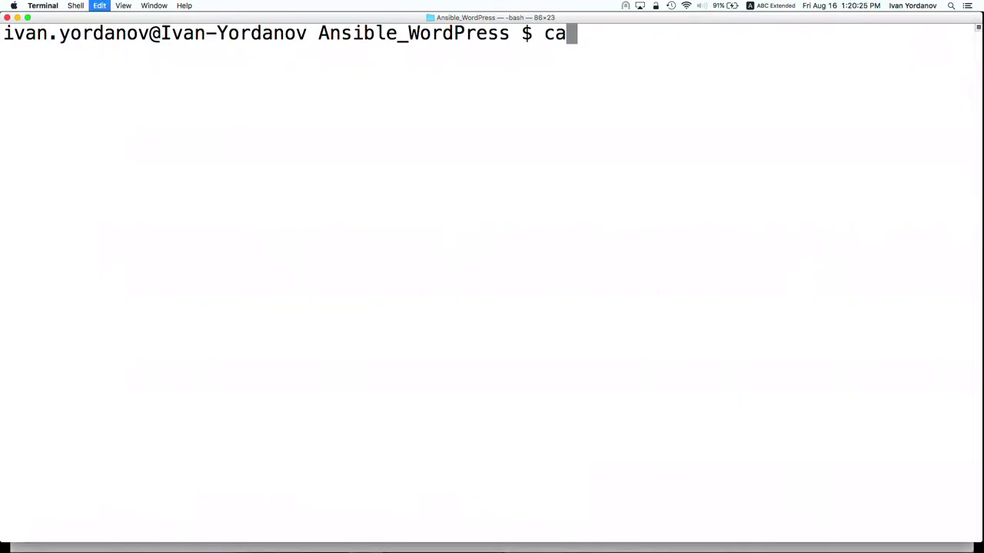
pyautogui.write('cat')
pyautogui.press('BackSpace')
pyautogui.press('BackSpace')
pyautogui.press('BackSpace')
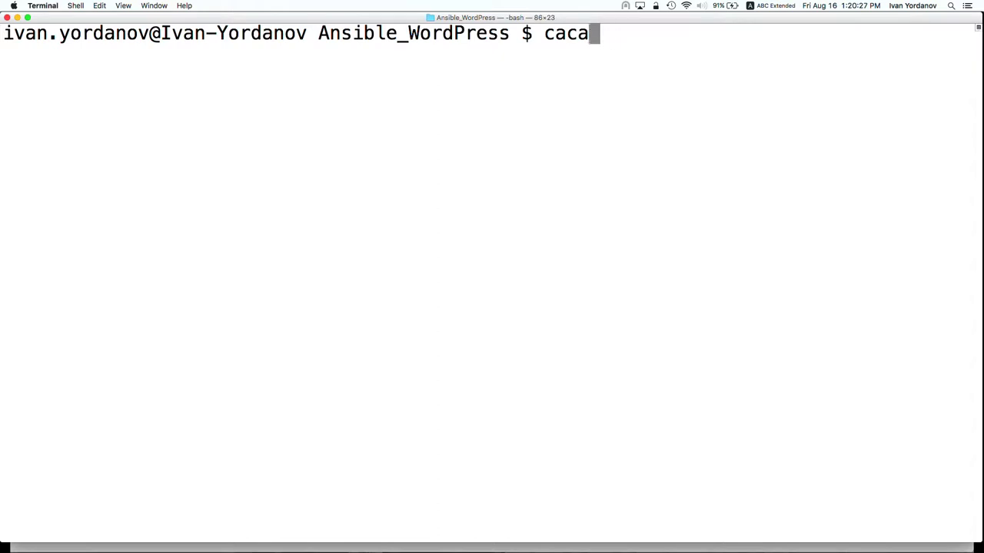
pyautogui.write('t pl')
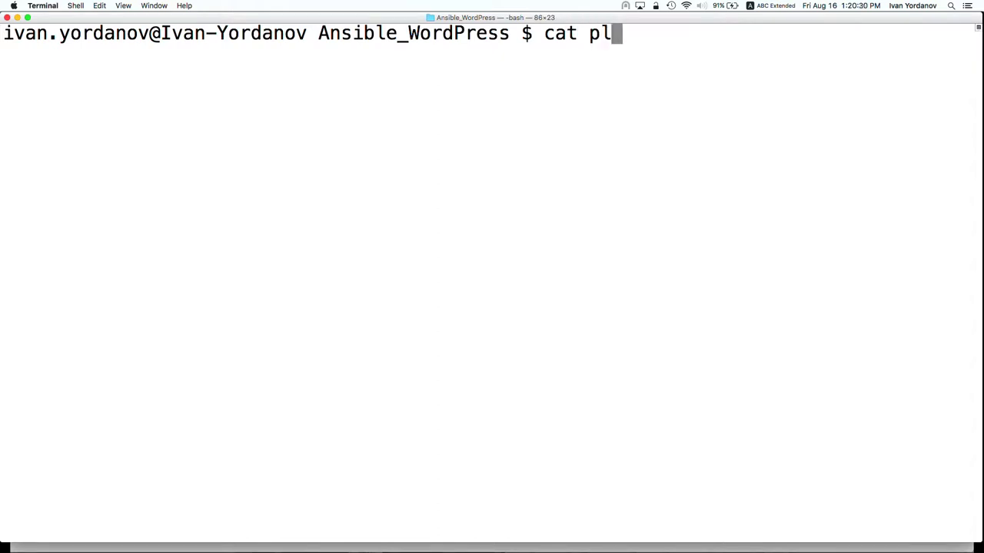
pyautogui.press('Tab')
pyautogui.write('i')
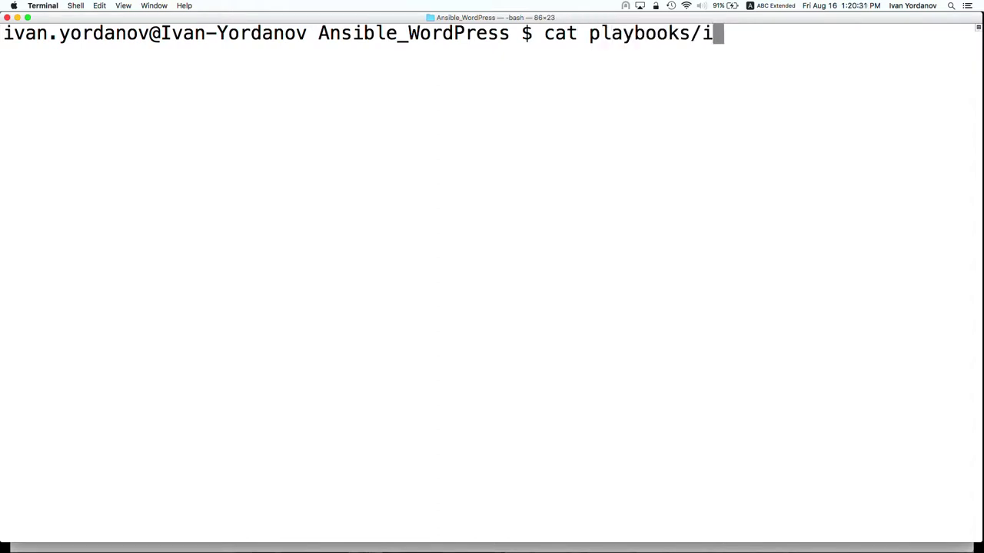
pyautogui.write('n')
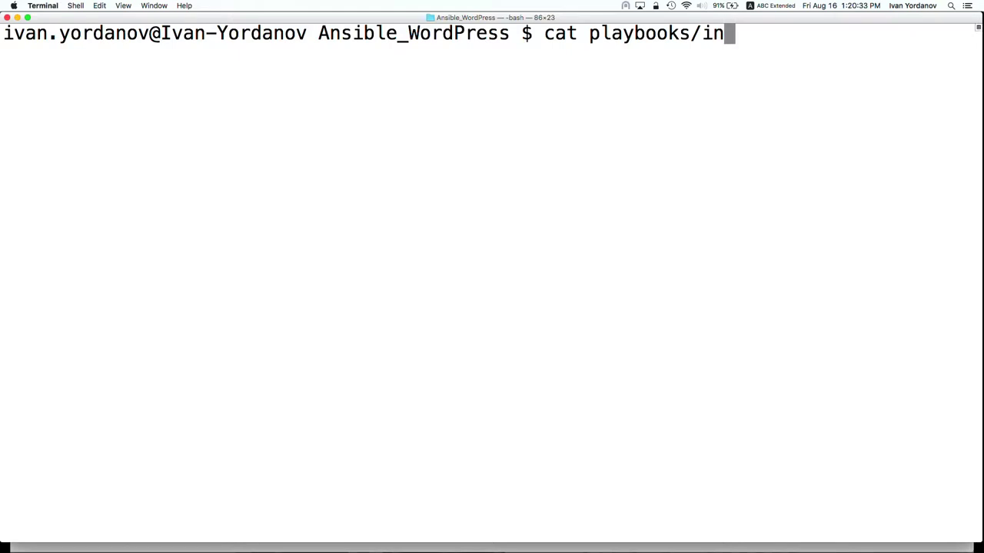
pyautogui.write('s')
pyautogui.press('Tab')
pyautogui.write('w')
pyautogui.press('Tab')
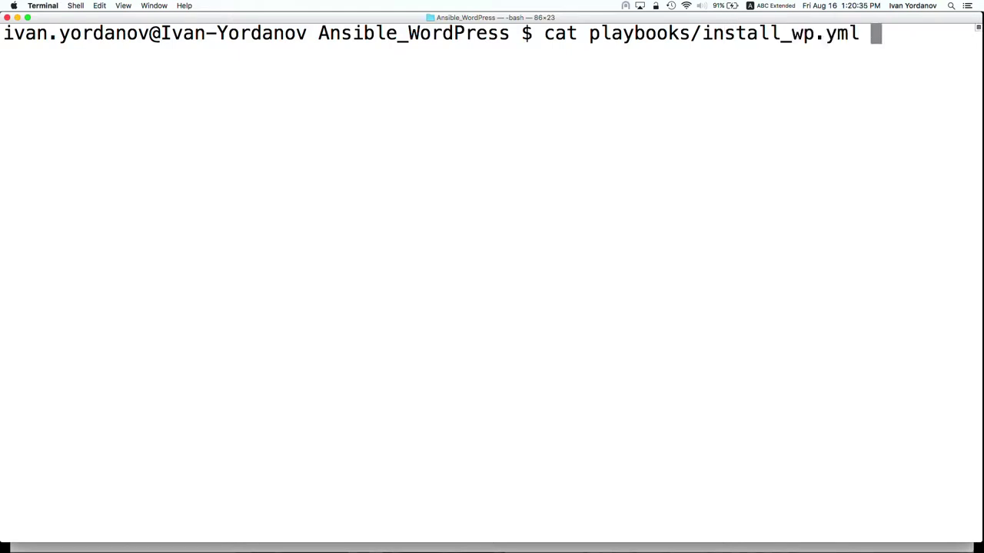
pyautogui.press('Return')
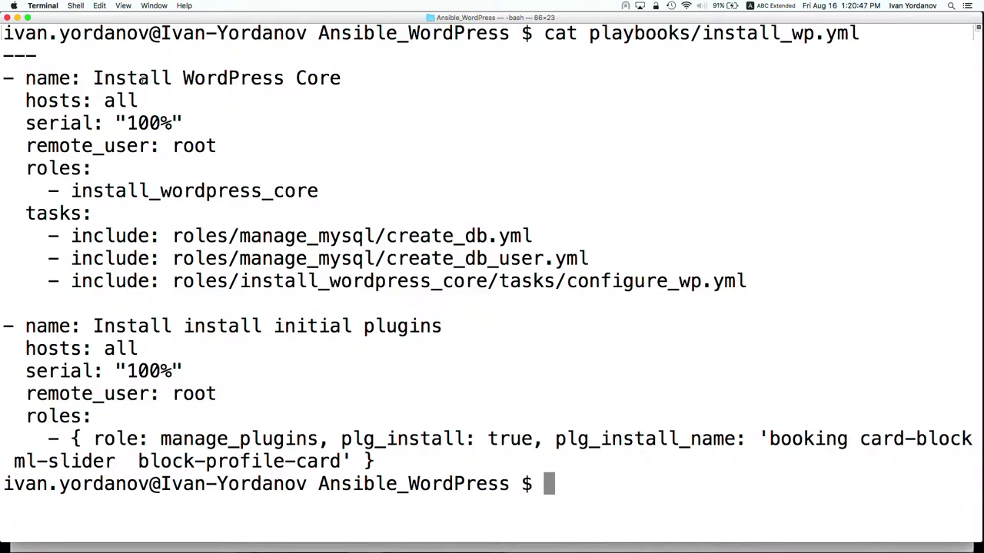
# Highlight the Install WordPress Core and initial plugins plays and the install_wordpress_core role
pyautogui.tripleClick(143, 79)
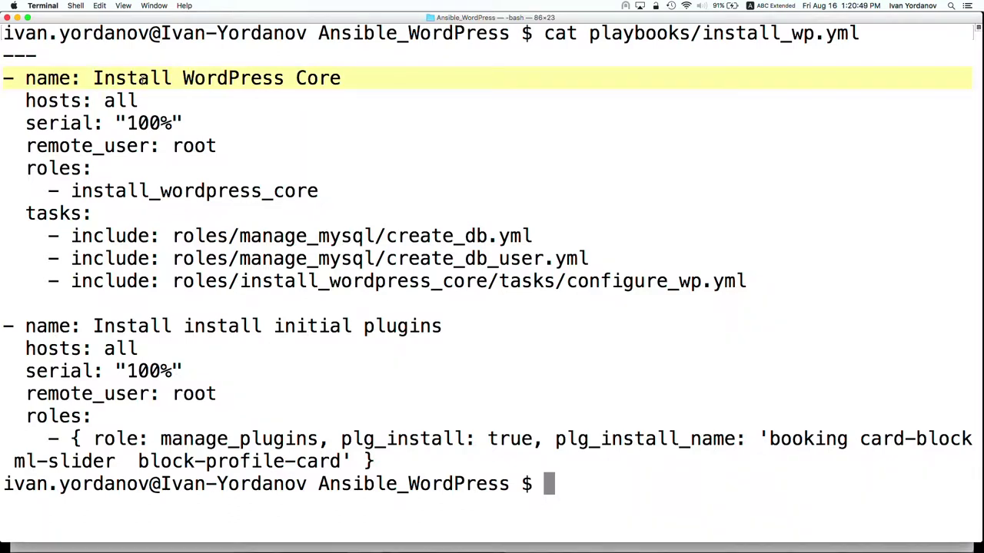
pyautogui.tripleClick(136, 326)
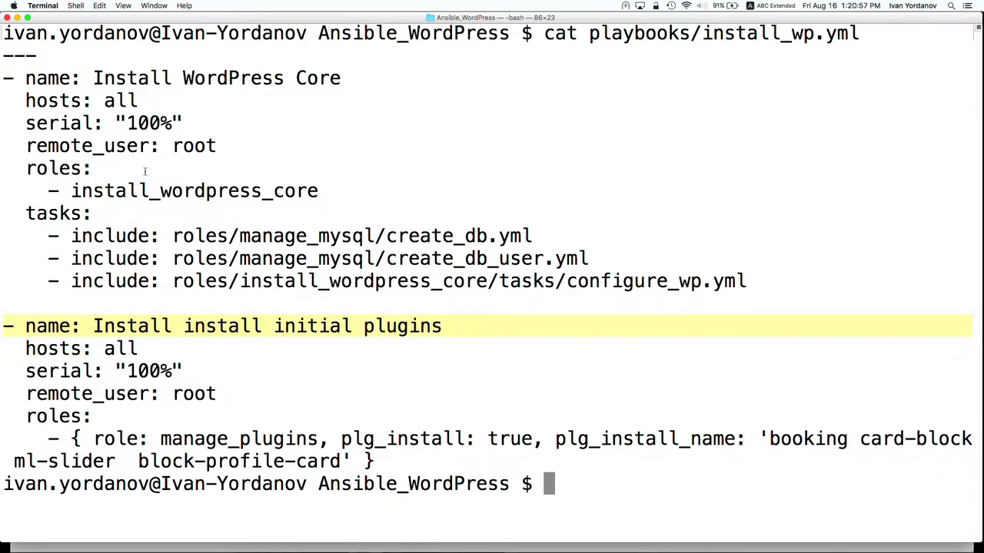
pyautogui.doubleClick(197, 73)
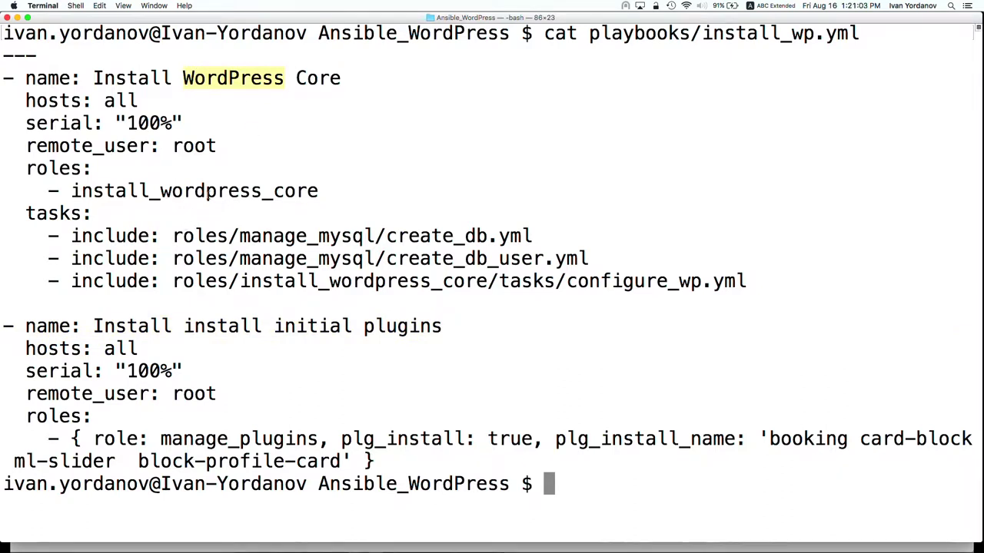
pyautogui.doubleClick(207, 194)
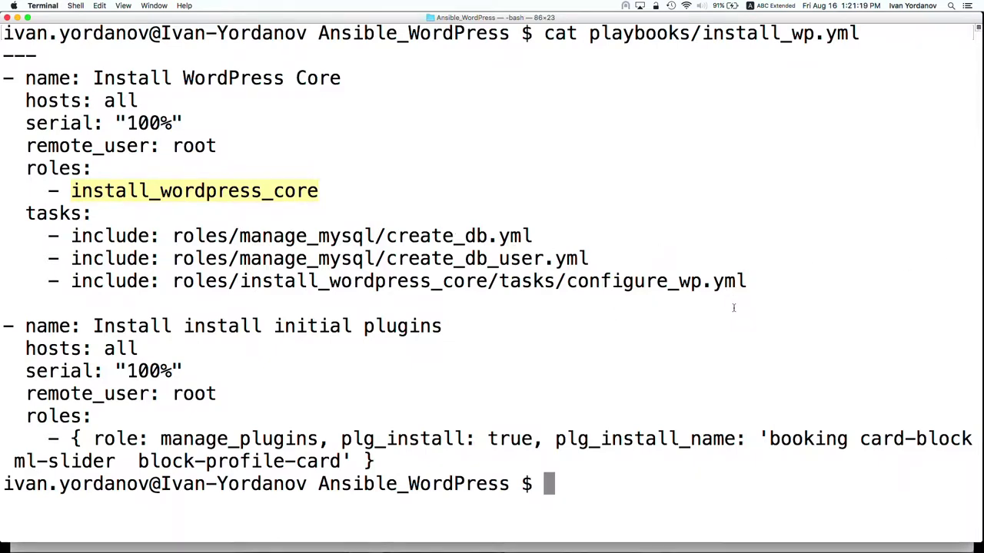
# Clear the screen and run cat on roles/install_wordpress_core/tasks/main.yml
pyautogui.write('ca')
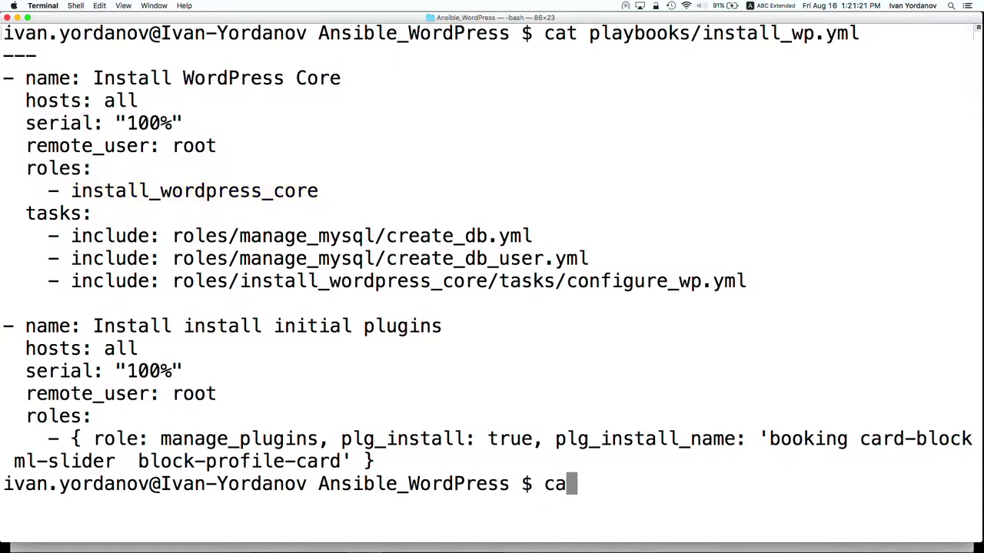
pyautogui.hotkey('ctrl', 'l')
pyautogui.write('cat ')
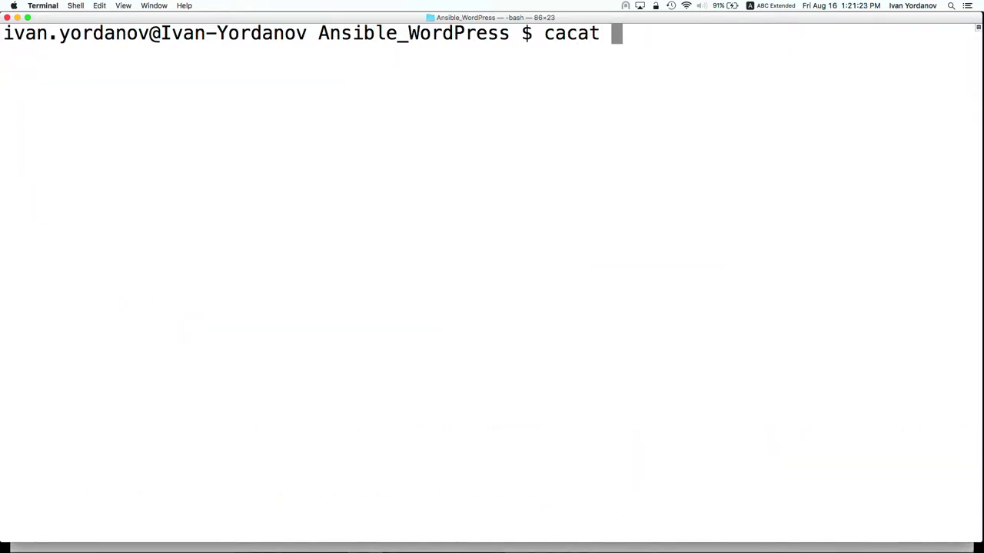
pyautogui.write('roles/i')
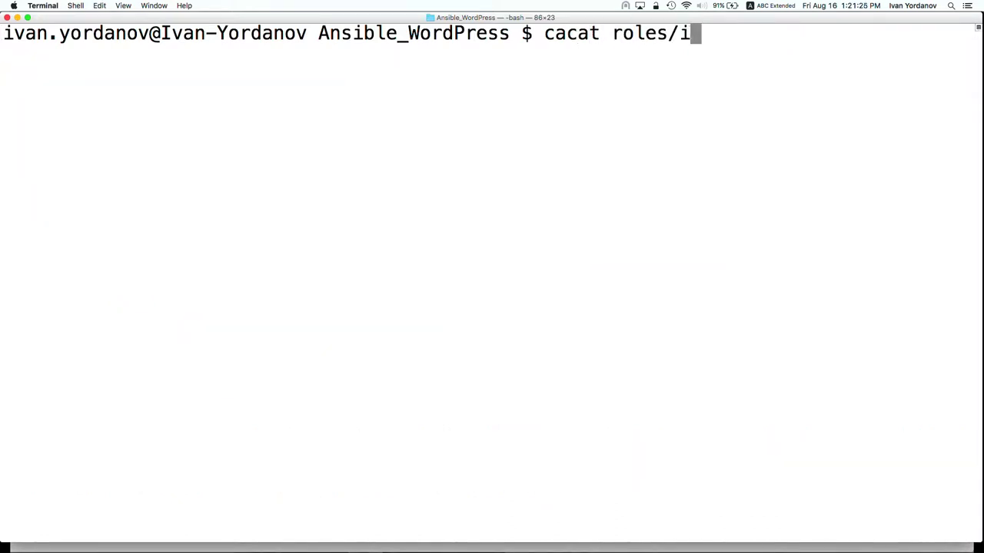
pyautogui.write('nst')
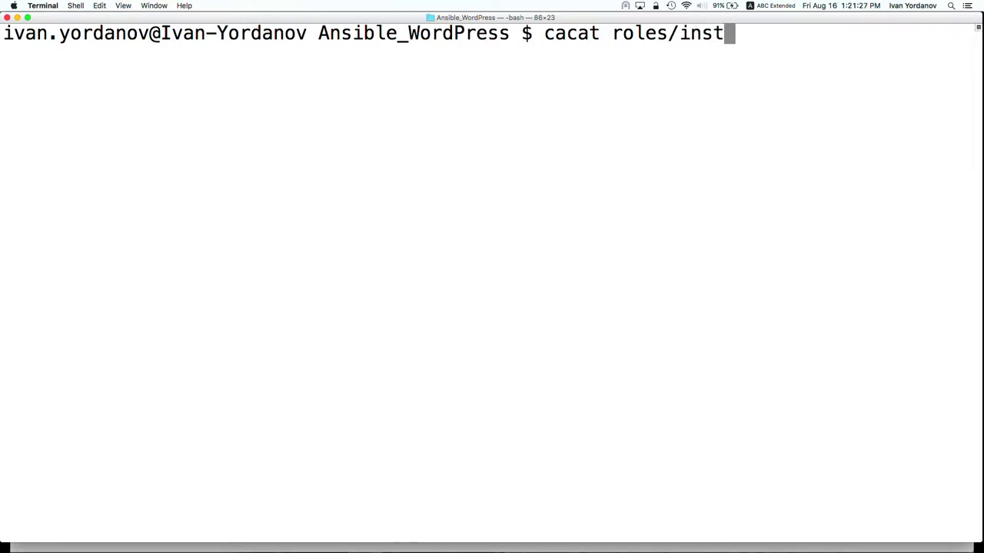
pyautogui.press('Tab')
pyautogui.write('w')
pyautogui.press('Tab')
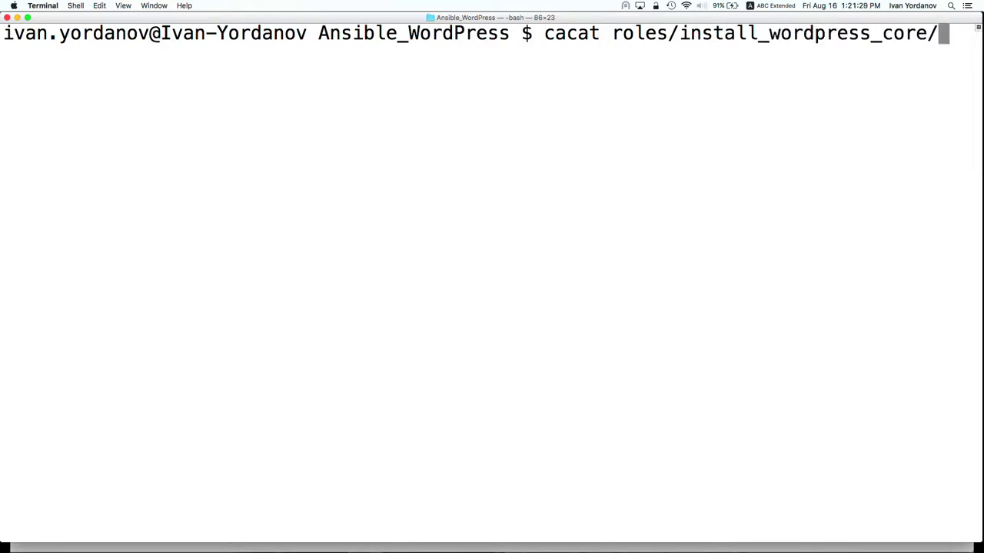
pyautogui.write('ta')
pyautogui.press('Tab')
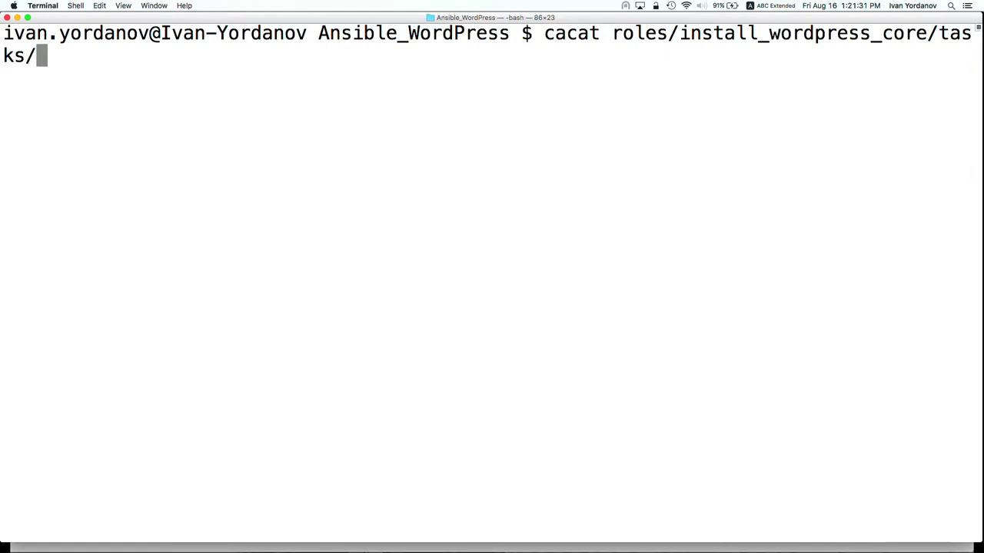
pyautogui.write('ma')
pyautogui.press('Tab')
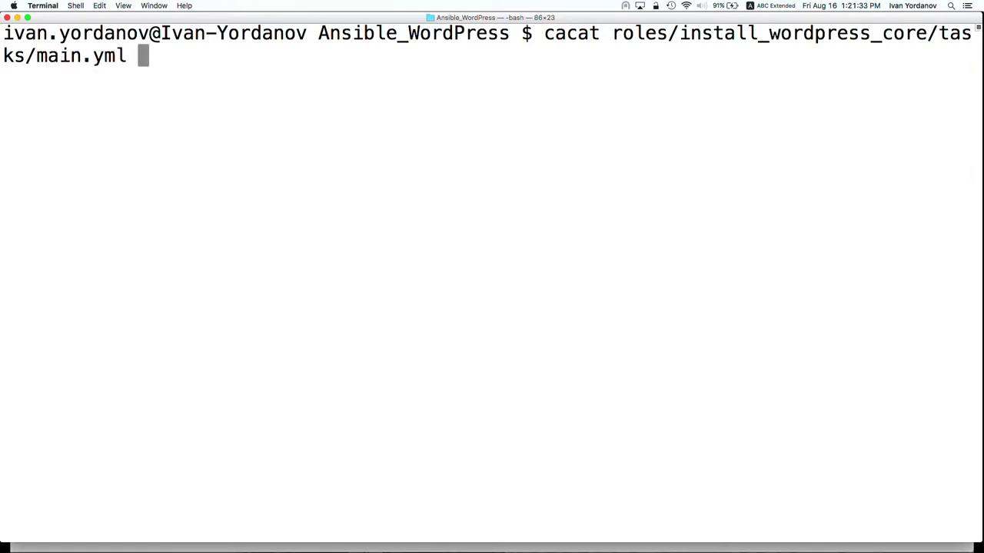
pyautogui.press('Return')
# Fix the duplicated 'cacat' typo in the recalled command and rerun it
pyautogui.press('Up')
pyautogui.press('BackSpace')
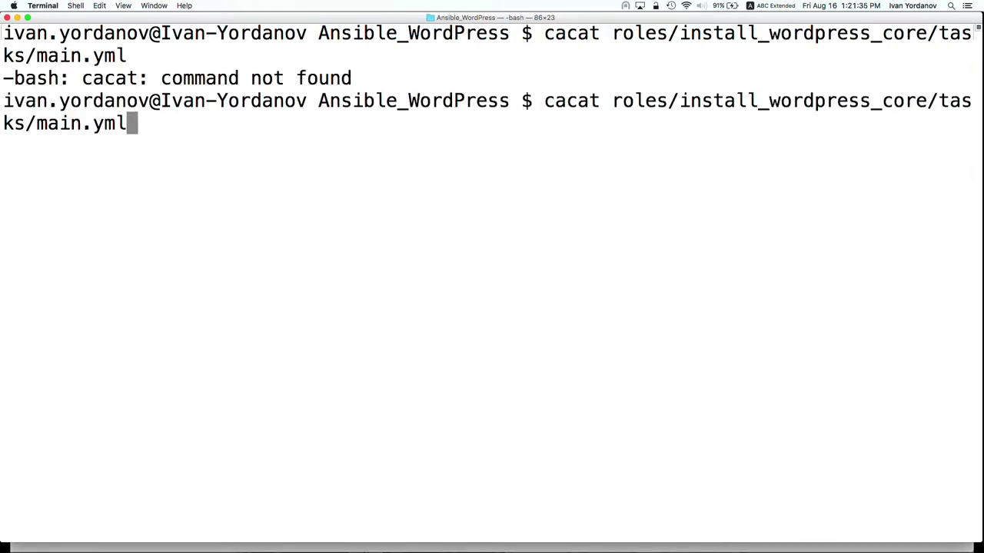
pyautogui.press('Left')
pyautogui.press('Left')
pyautogui.press('Left')
pyautogui.press('Left')
pyautogui.press('Left')
pyautogui.press('Left')
pyautogui.press('Left')
pyautogui.press('Left')
pyautogui.press('Left')
pyautogui.press('Left')
pyautogui.press('Left')
pyautogui.press('Left')
pyautogui.press('Left')
pyautogui.press('Left')
pyautogui.press('Left')
pyautogui.press('Left')
pyautogui.press('Left')
pyautogui.press('Left')
pyautogui.press('Left')
pyautogui.press('Left')
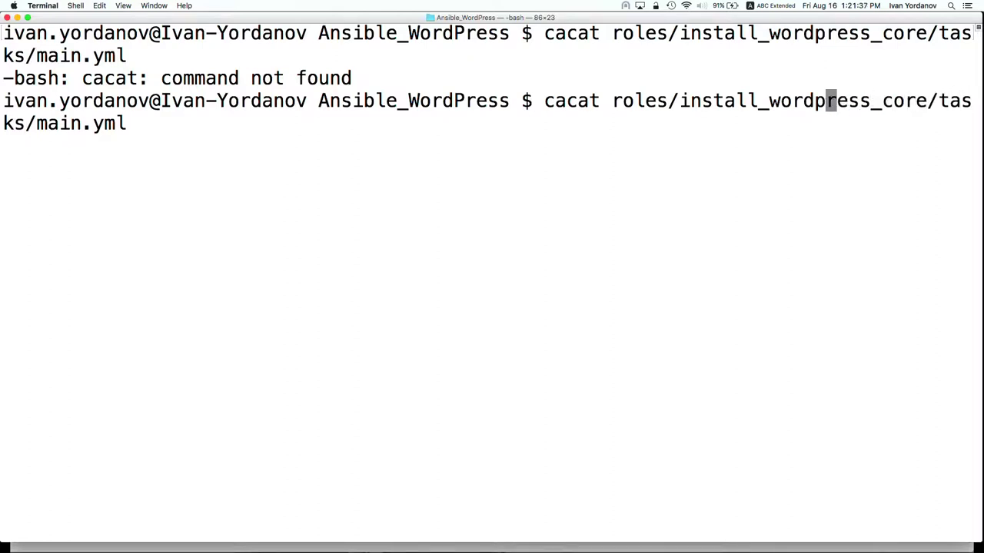
pyautogui.press('Left')
pyautogui.press('Left')
pyautogui.press('Left')
pyautogui.press('Left')
pyautogui.press('Left')
pyautogui.press('Left')
pyautogui.press('Left')
pyautogui.press('Left')
pyautogui.press('Left')
pyautogui.press('Left')
pyautogui.press('Left')
pyautogui.press('Left')
pyautogui.press('Left')
pyautogui.press('Left')
pyautogui.press('Left')
pyautogui.press('Left')
pyautogui.press('Left')
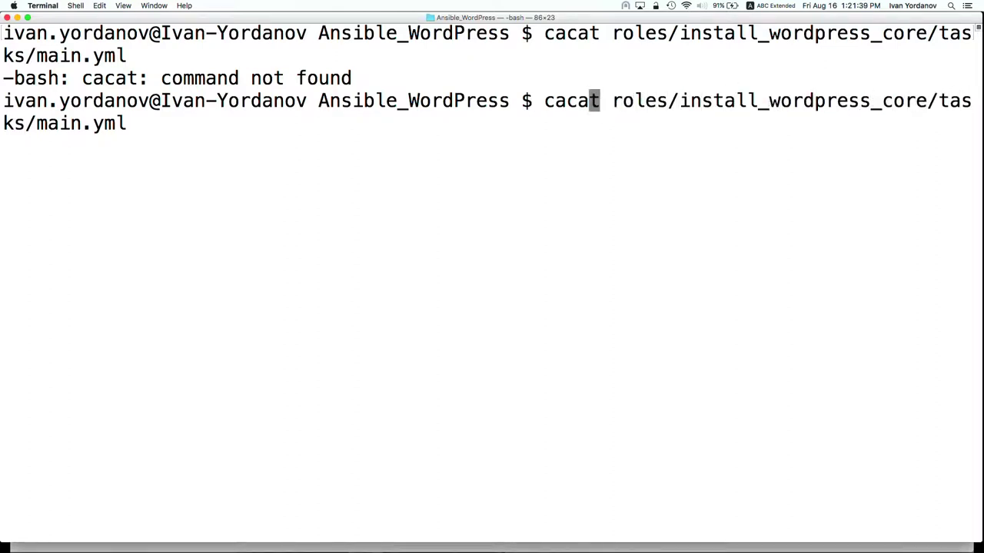
pyautogui.press('BackSpace')
pyautogui.press('BackSpace')
pyautogui.press('Return')
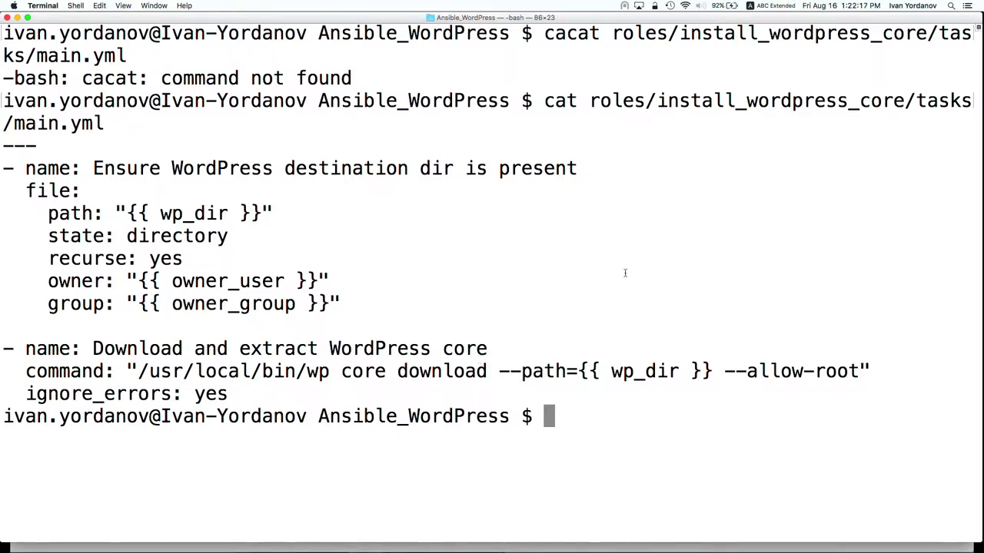
# Highlight the file module, the directory state, and the Download and extract WordPress core task
pyautogui.doubleClick(44, 192)
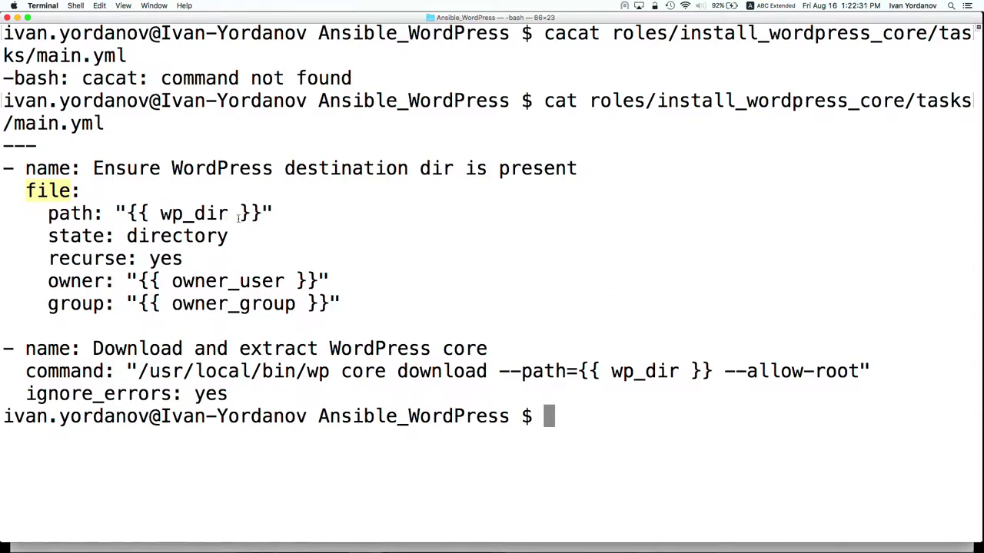
pyautogui.doubleClick(178, 238)
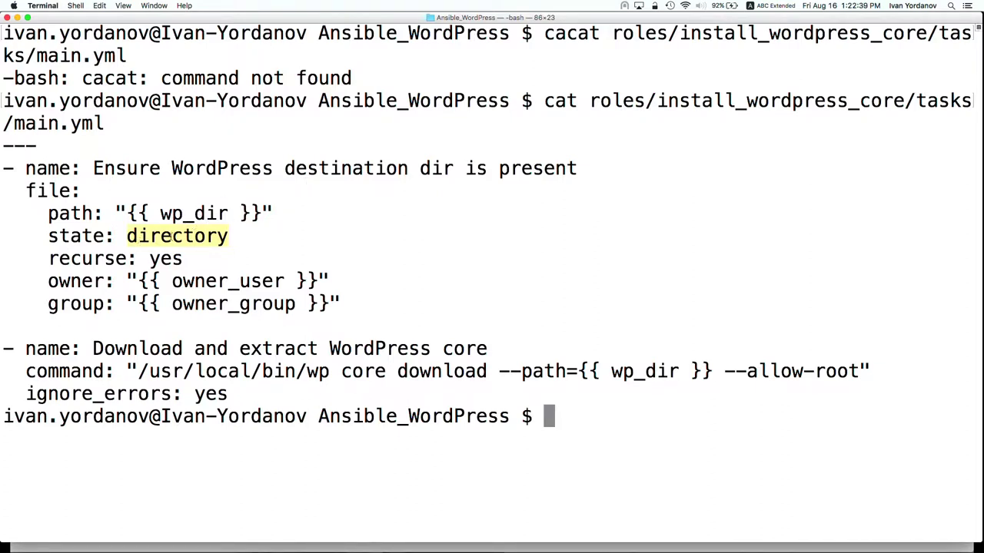
pyautogui.click(170, 237)
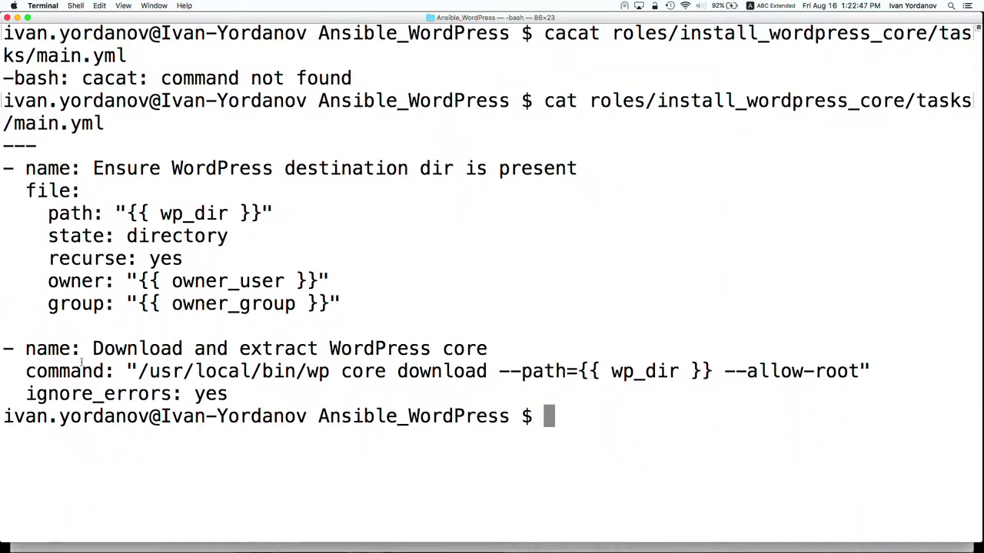
pyautogui.tripleClick(65, 351)
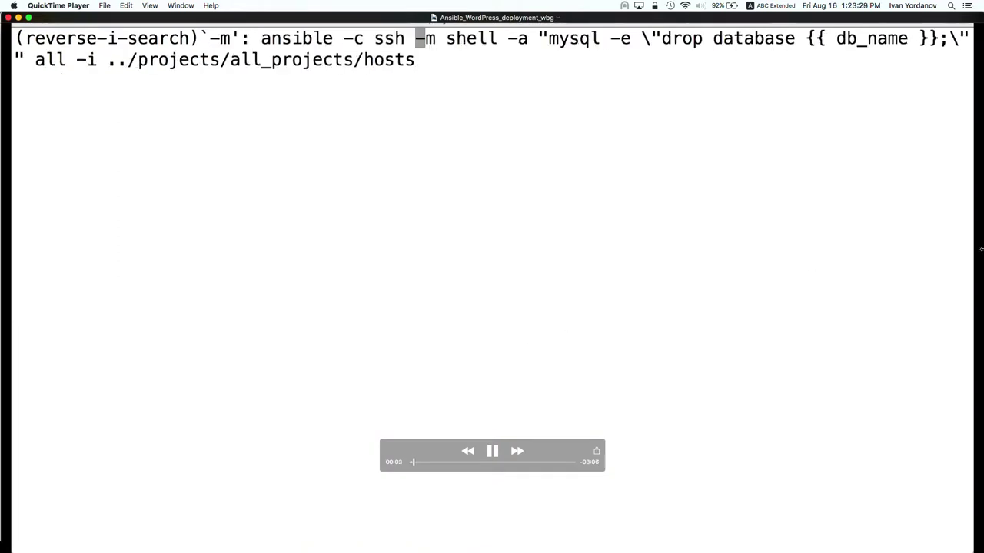
# Pause the demo, then rerun an earlier ansible '-m' check recalled from history
pyautogui.press('space')
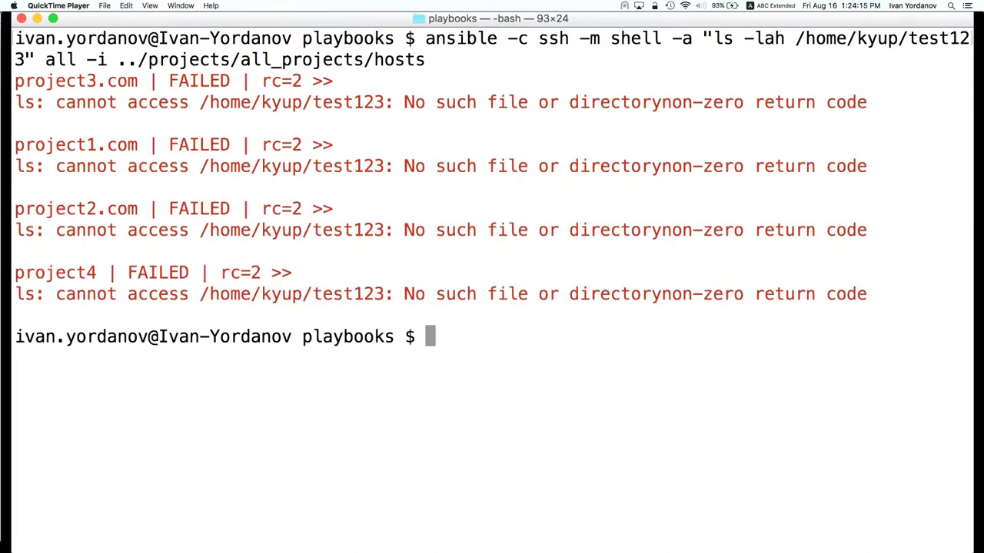
pyautogui.hotkey('ctrl', 'r')
pyautogui.write('-m')
pyautogui.hotkey('ctrl', 'r')
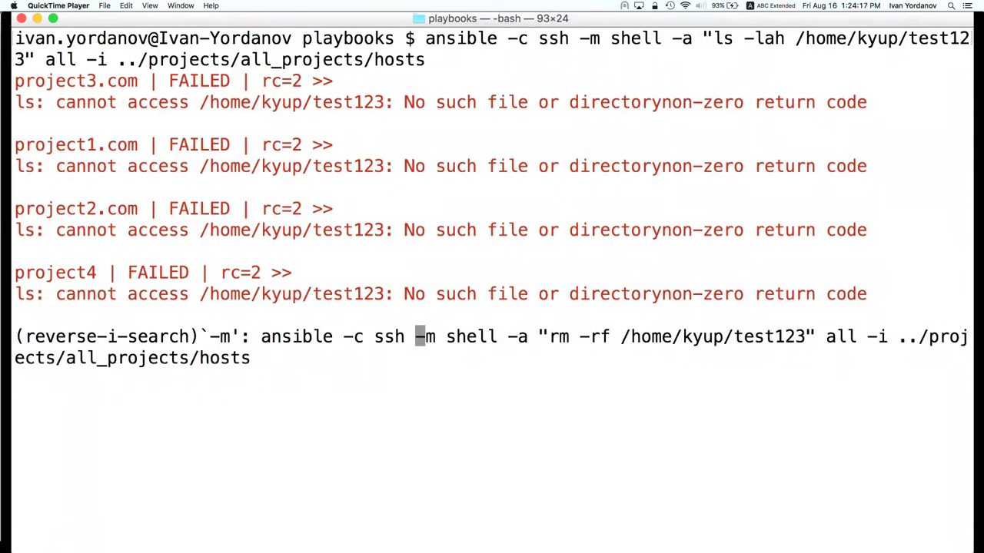
pyautogui.hotkey('ctrl', 'r')
pyautogui.hotkey('ctrl', 'r')
pyautogui.hotkey('ctrl', 'r')
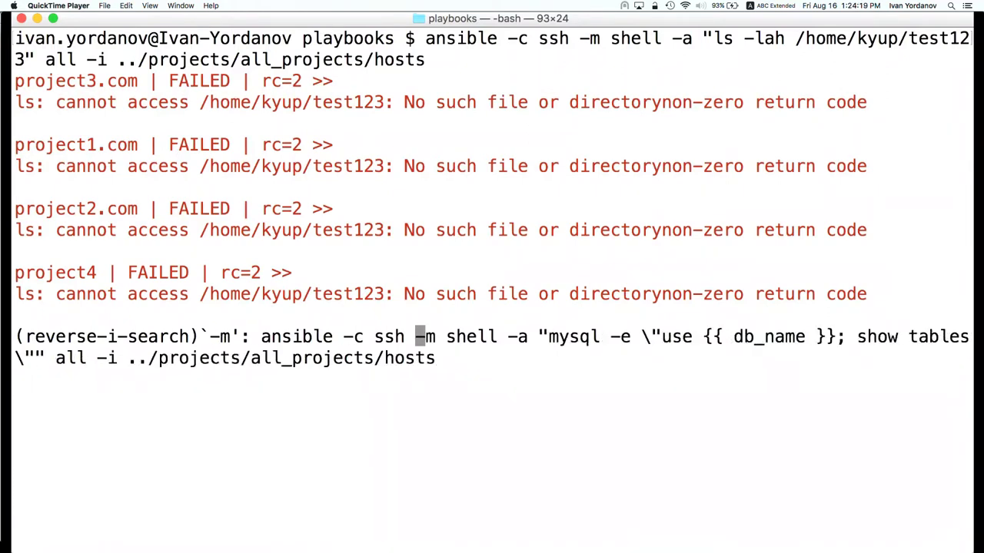
pyautogui.press('Return')
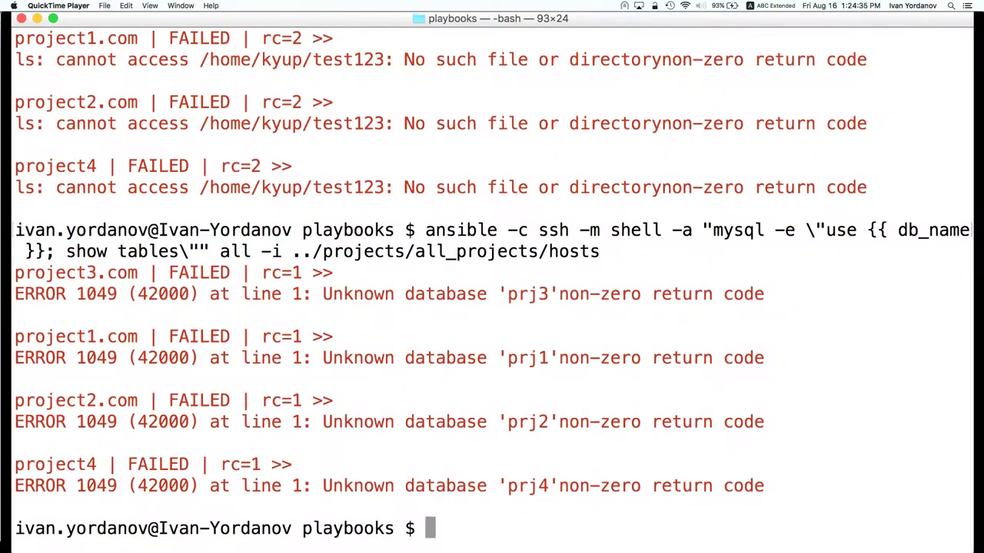
# Rerun a '-D' command from history, then resume the demo through to PLAY RECAP
pyautogui.hotkey('ctrl', 'l')
pyautogui.hotkey('ctrl', 'r')
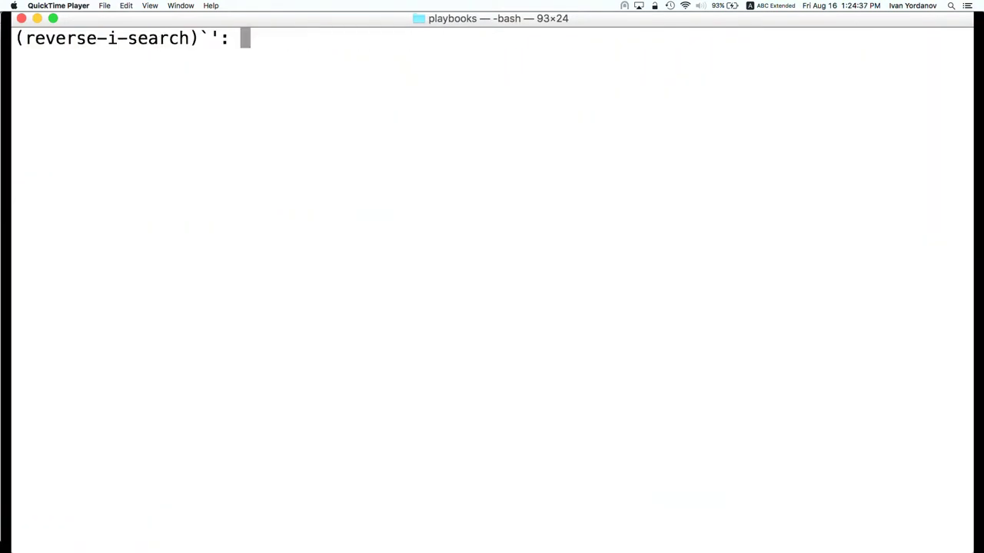
pyautogui.write('-D')
pyautogui.press('Right')
pyautogui.press('Right')
pyautogui.press('Right')
pyautogui.press('Right')
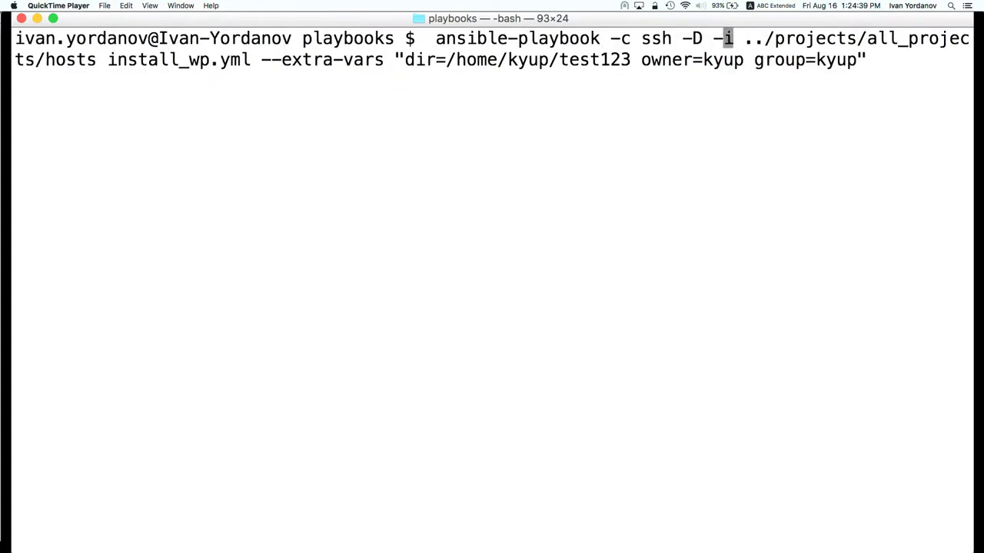
pyautogui.press('Right')
pyautogui.hotkey('alt', 'Right')
pyautogui.hotkey('alt', 'Right')
pyautogui.hotkey('alt', 'Right')
pyautogui.hotkey('alt', 'Right')
pyautogui.hotkey('alt', 'Right')
pyautogui.hotkey('alt', 'Right')
pyautogui.hotkey('alt', 'Right')
pyautogui.hotkey('alt', 'Right')
pyautogui.hotkey('alt', 'Right')
pyautogui.hotkey('alt', 'Right')
pyautogui.hotkey('alt', 'Right')
pyautogui.press('Return')
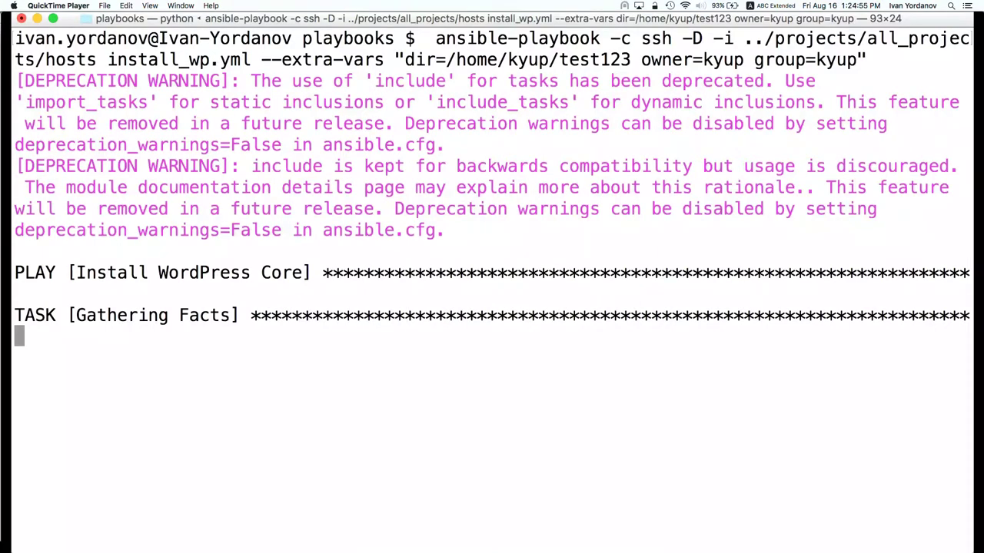
pyautogui.moveTo(769, 145)
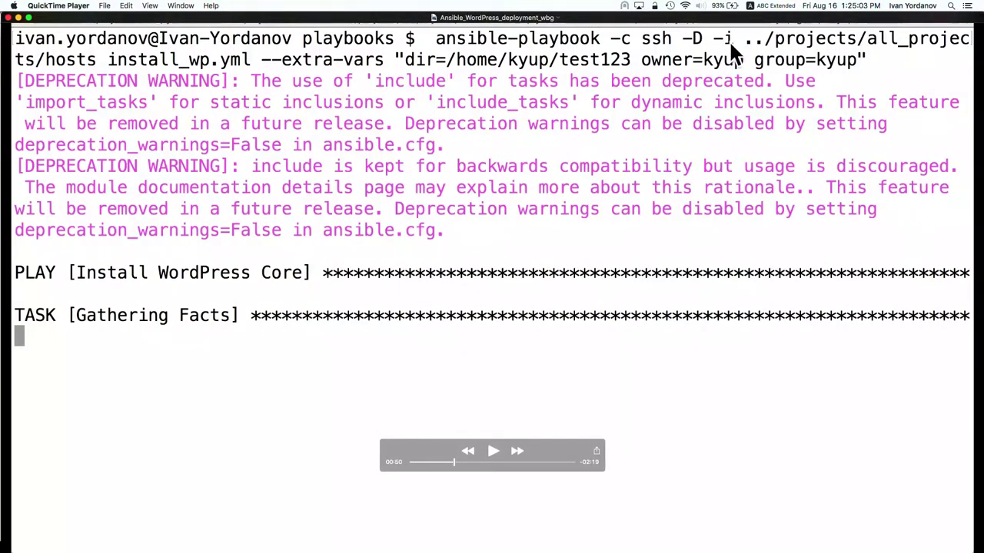
pyautogui.press('space')
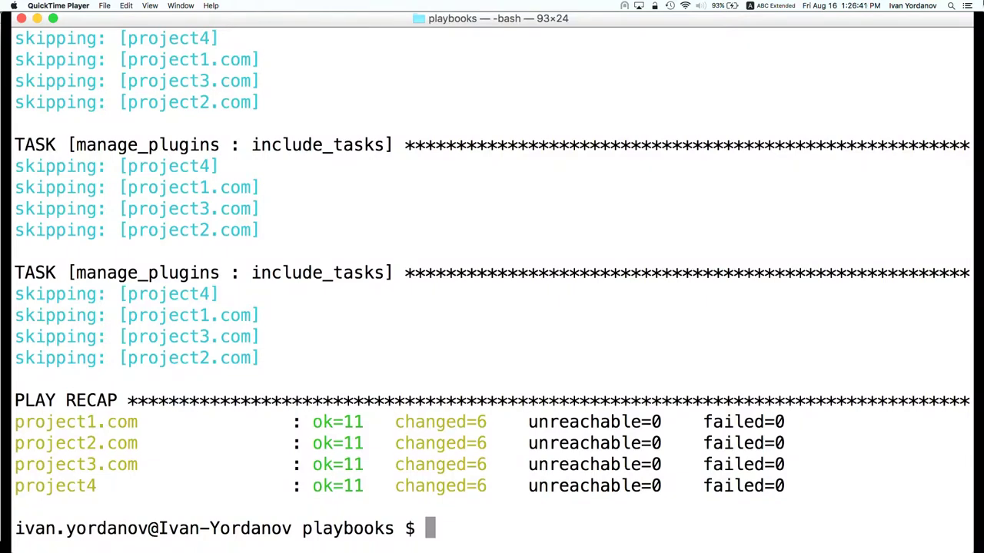
# Recall and run the ansible ls -lah command on test123, scrolling through the output
pyautogui.hotkey('ctrl', 'r')
pyautogui.write('-m')
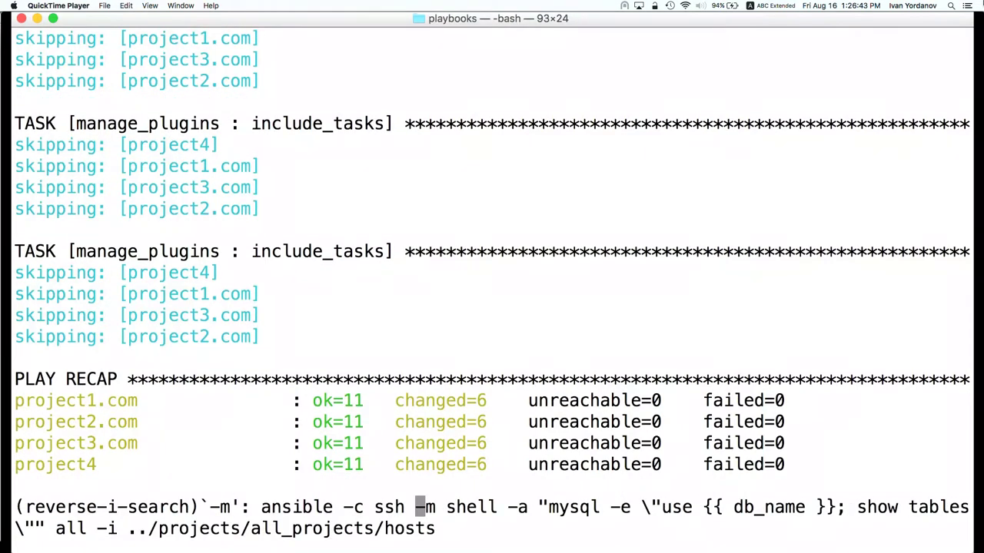
pyautogui.hotkey('ctrl', 'r')
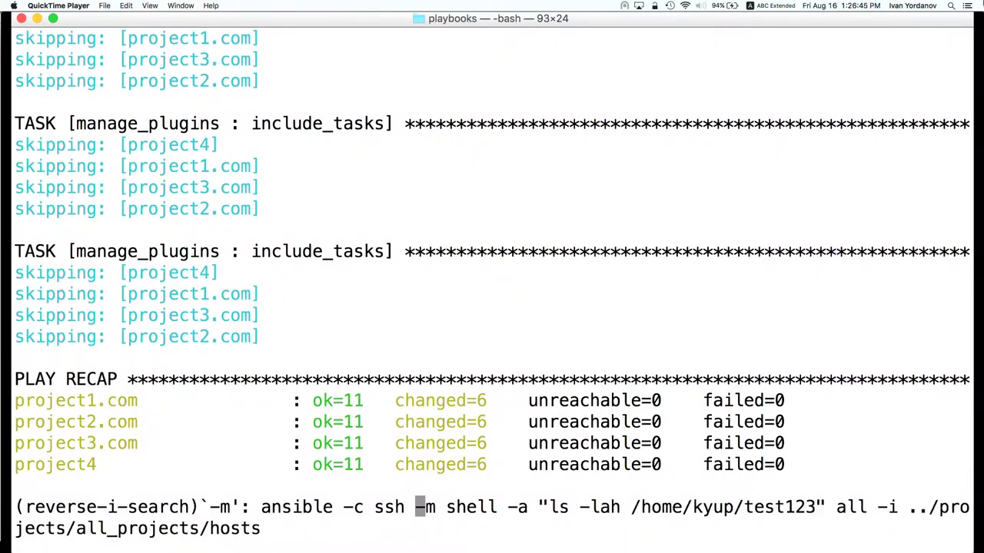
pyautogui.press('Return')
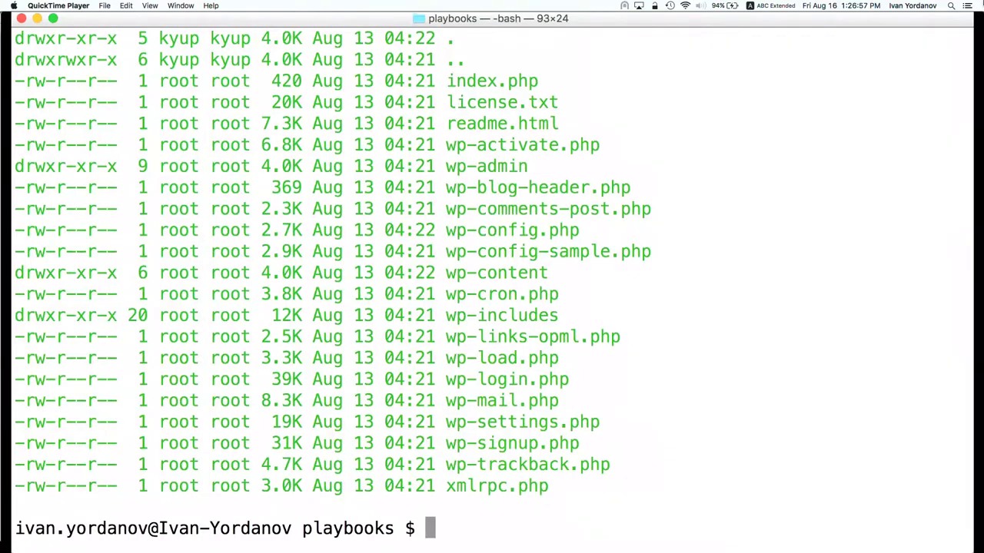
pyautogui.scroll(5, 523, 295)
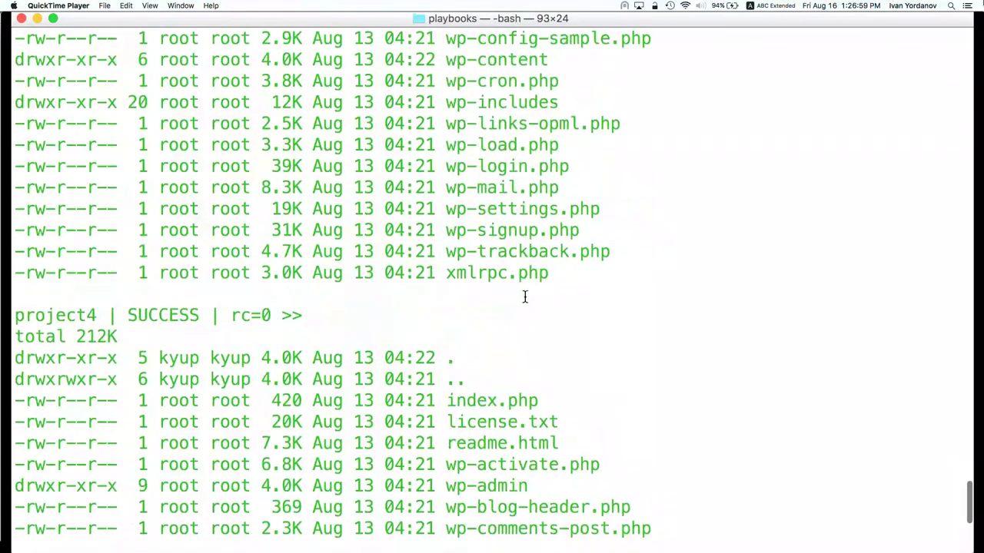
pyautogui.scroll(7, 457, 285)
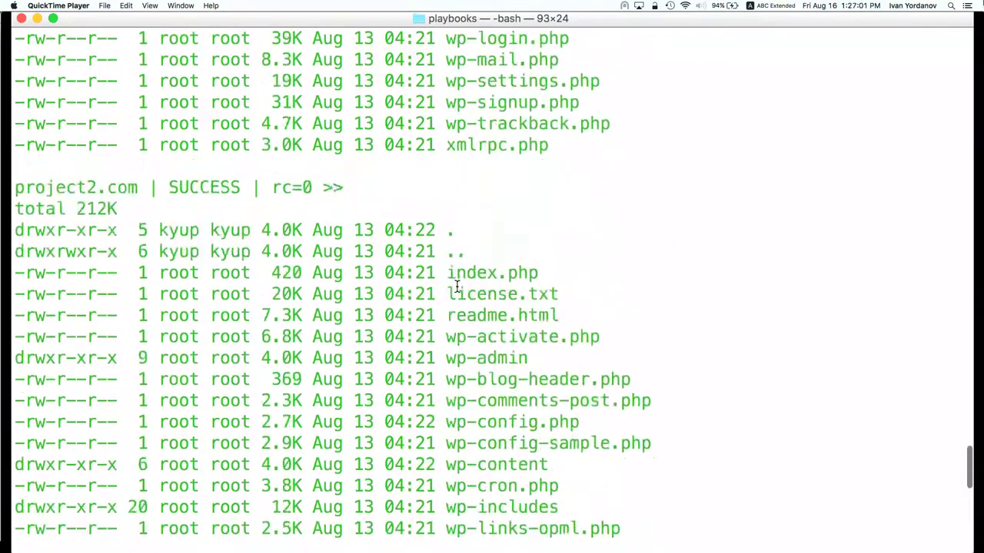
pyautogui.scroll(15, 457, 286)
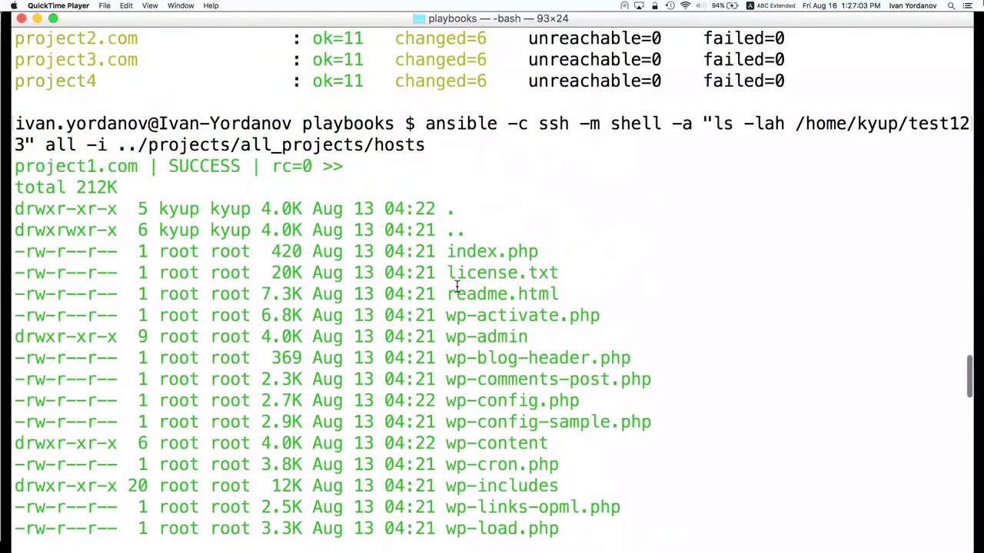
pyautogui.scroll(-20, 457, 286)
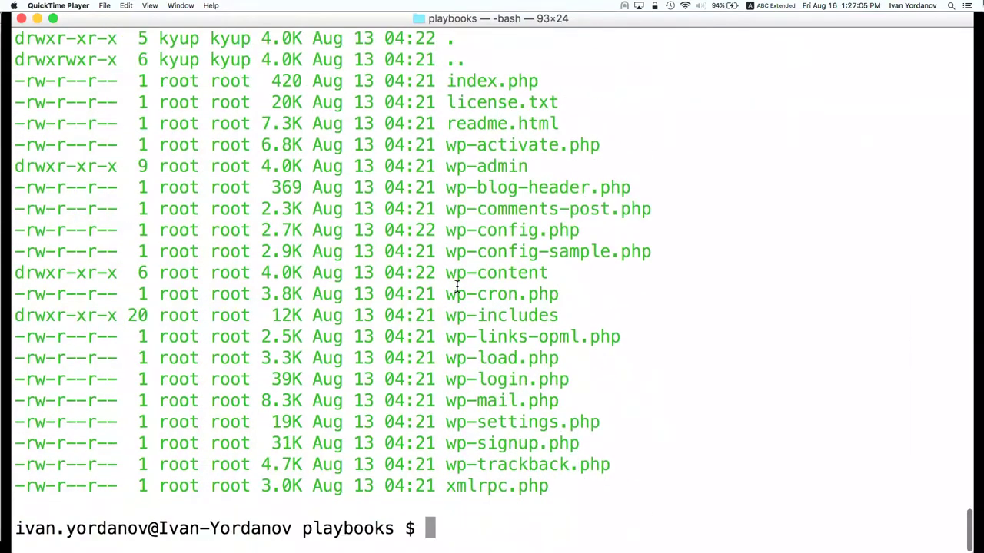
# Recall and run the ansible mysql show tables command, reviewing the project3 output
pyautogui.hotkey('ctrl', 'r')
pyautogui.write('-m')
pyautogui.hotkey('ctrl', 'r')
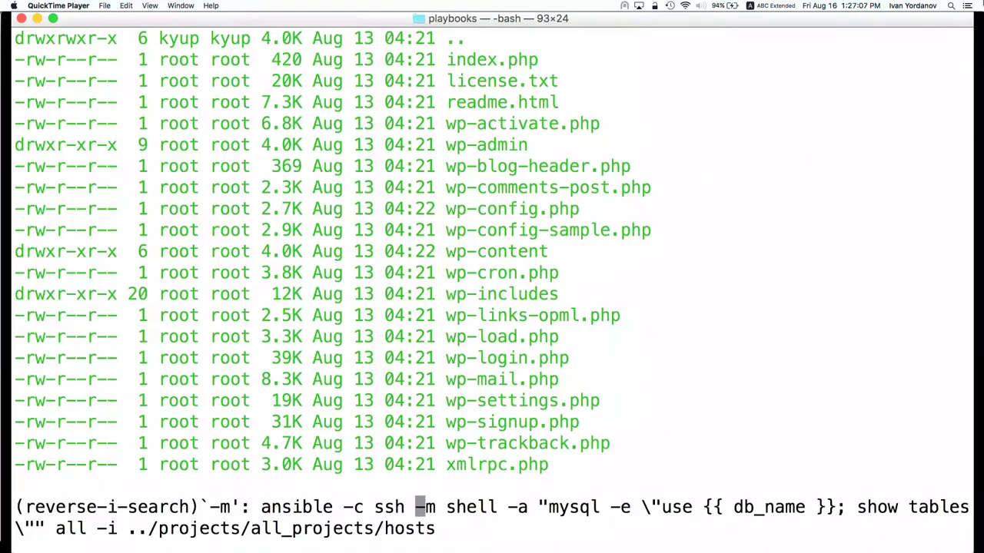
pyautogui.press('Return')
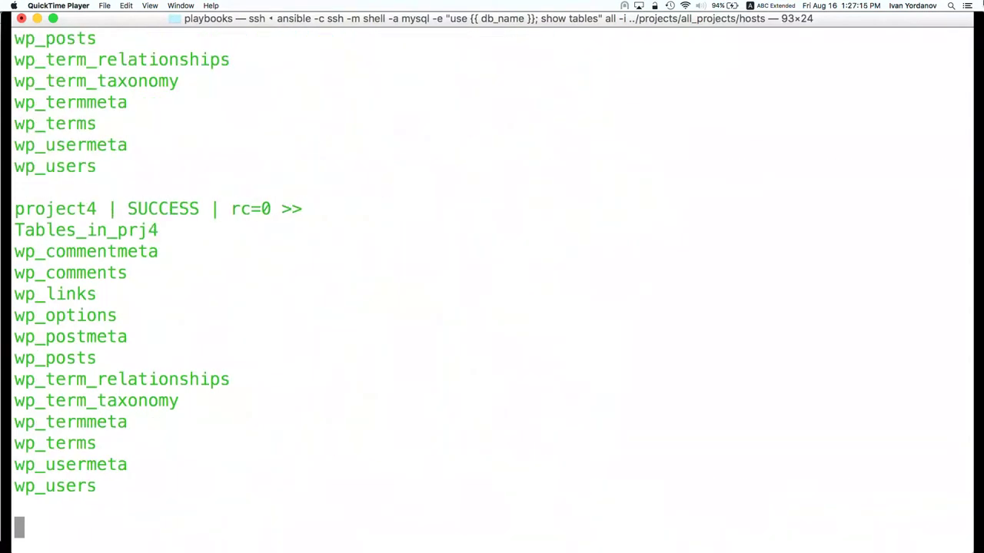
pyautogui.scroll(8, 190, 382)
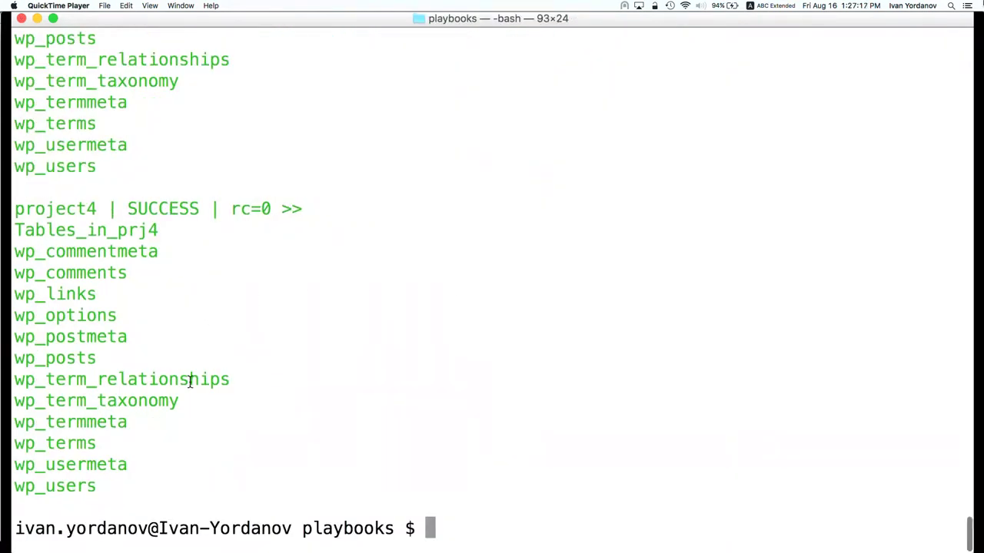
pyautogui.scroll(5, 190, 382)
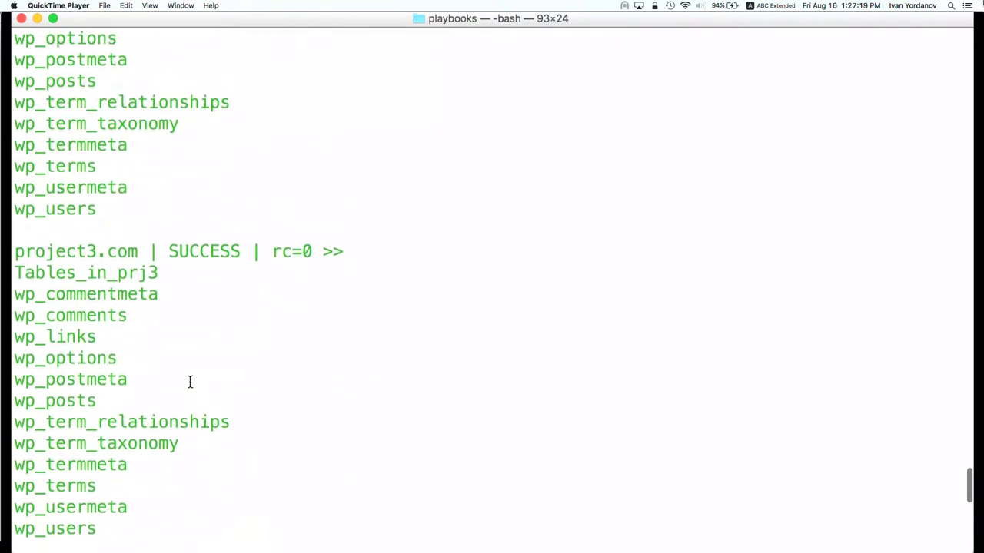
pyautogui.doubleClick(43, 253)
pyautogui.click(266, 309)
pyautogui.scroll(-7, 266, 310)
pyautogui.scroll(15, 463, 416)
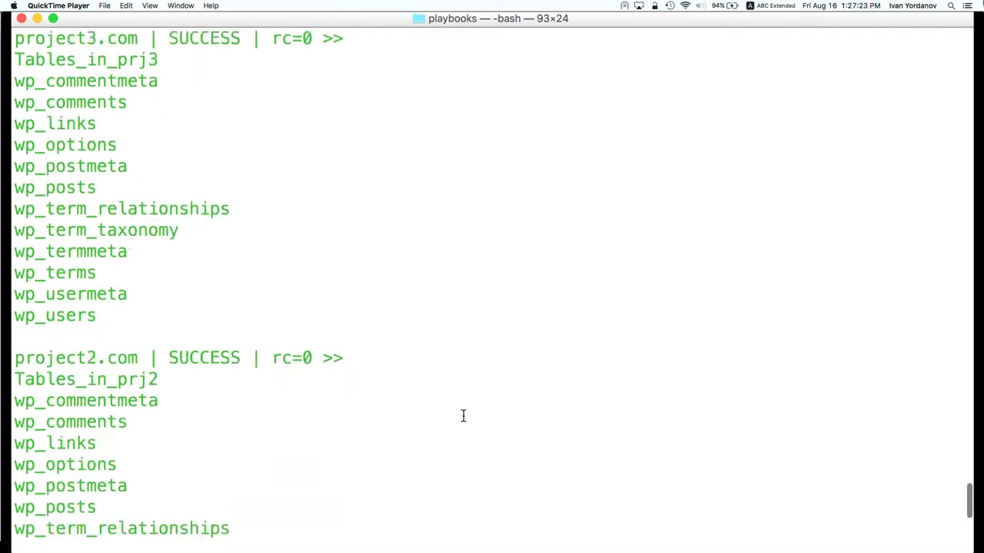
pyautogui.scroll(-15, 463, 416)
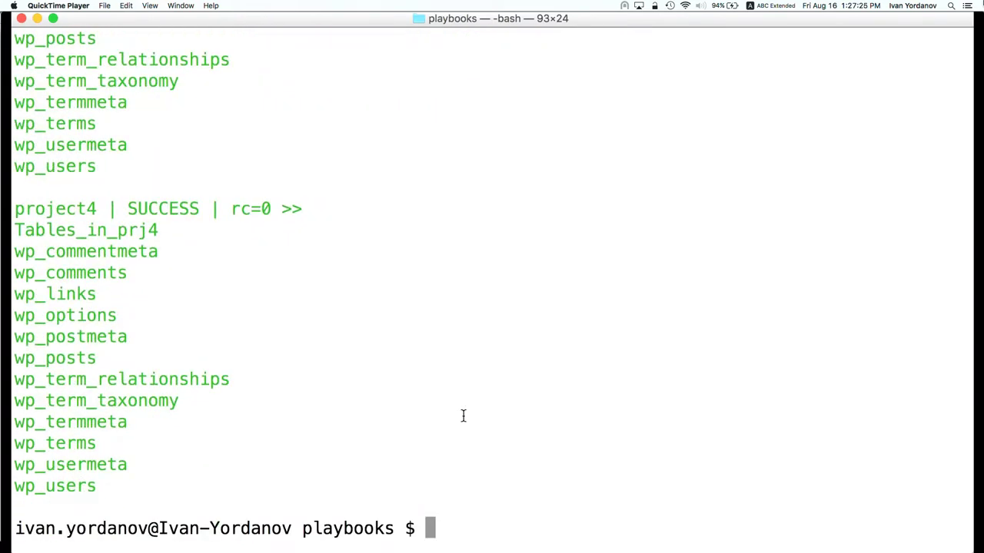
# Recall and run the wp plugin list command on all hosts
pyautogui.hotkey('ctrl', 'r')
pyautogui.write('-m')
pyautogui.hotkey('ctrl', 'r')
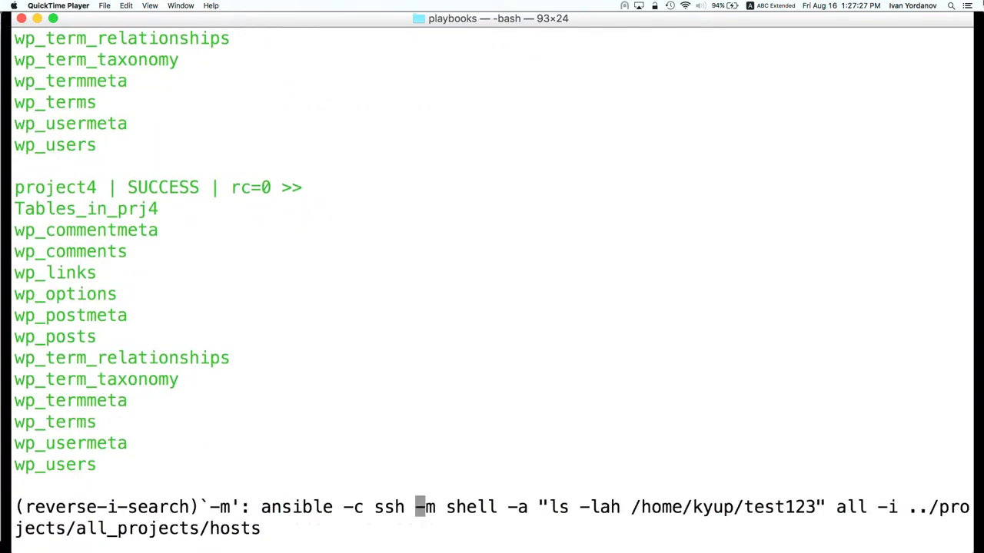
pyautogui.hotkey('ctrl', 'r')
pyautogui.hotkey('ctrl', 'r')
pyautogui.hotkey('ctrl', 'r')
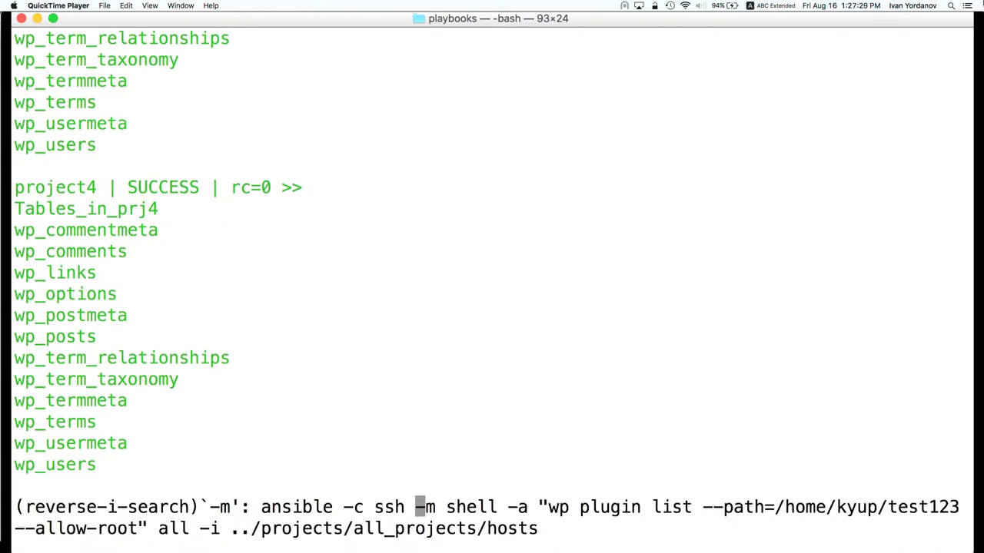
pyautogui.press('Return')
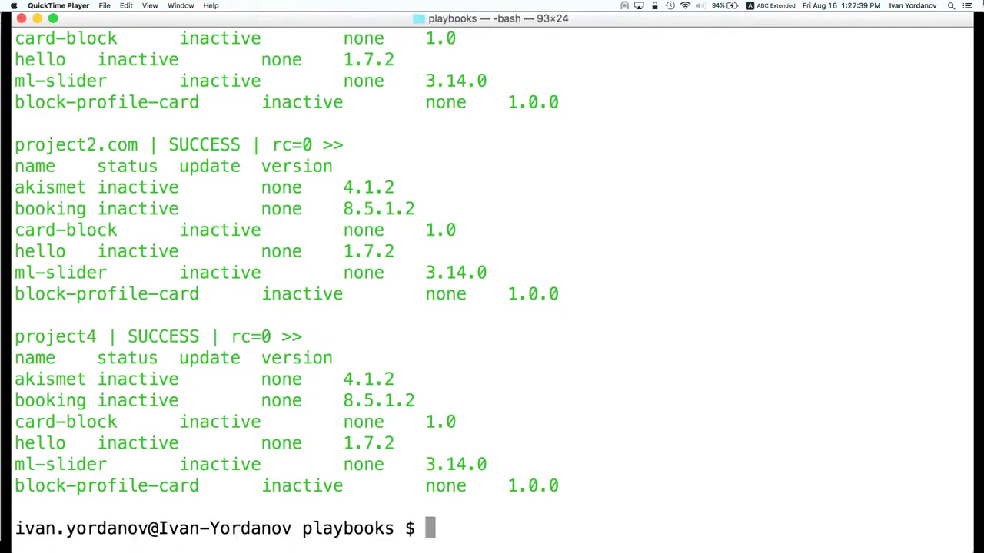
# Select the project4 host name and the project2.com plugin table, then deselect
pyautogui.moveTo(16, 335); pyautogui.dragTo(96, 336)
pyautogui.moveTo(569, 297); pyautogui.dragTo(14, 165)
pyautogui.click(649, 145)
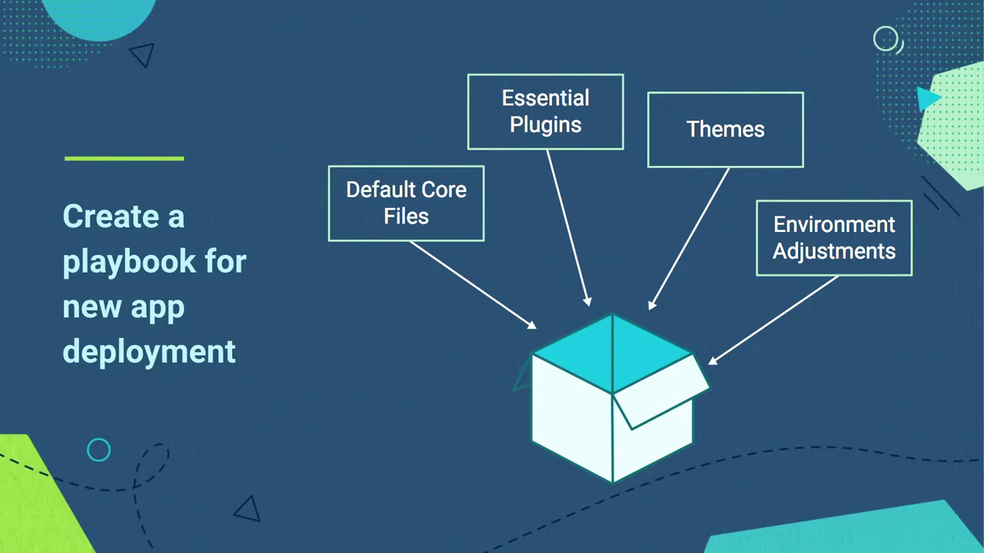
# Advance to the Managing plugins and themes slide, then resume the terminal demo
pyautogui.press('Right')
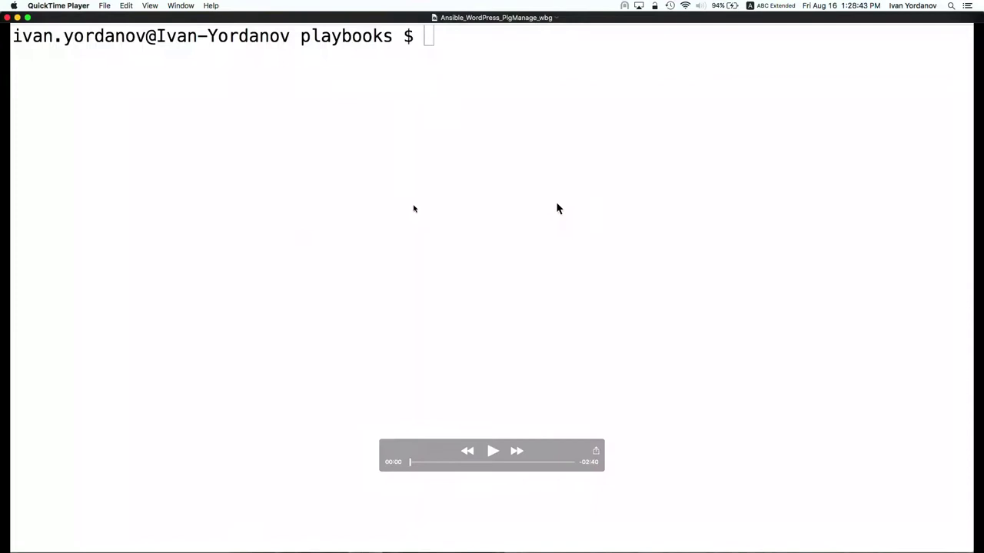
pyautogui.press('space')
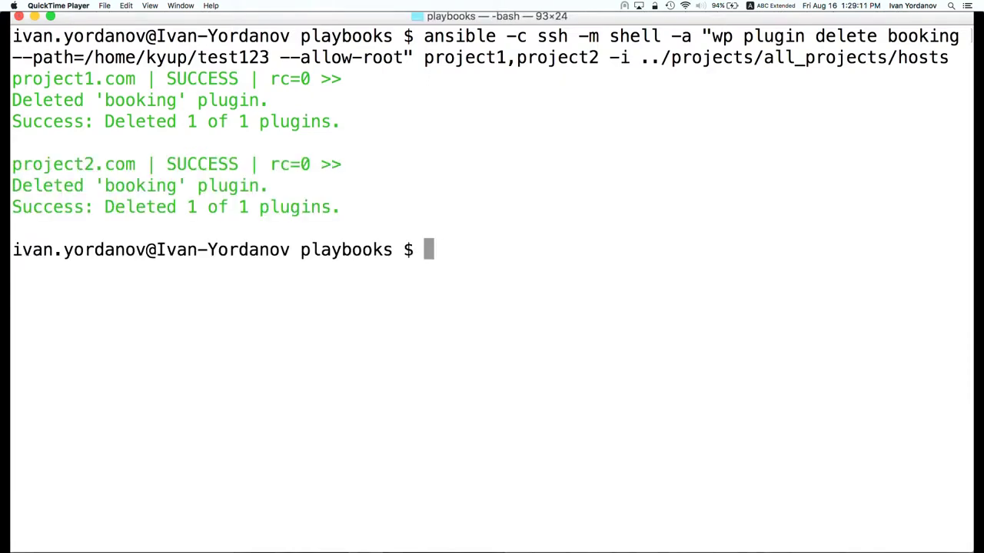
# Edit the recalled delete command into 'wp plugin is-installed booking' and run it on both hosts
pyautogui.press('Up')
pyautogui.hotkey('alt', 'Left')
pyautogui.hotkey('alt', 'Left')
pyautogui.hotkey('alt', 'Left')
pyautogui.hotkey('alt', 'Left')
pyautogui.hotkey('alt', 'Left')
pyautogui.hotkey('alt', 'Left')
pyautogui.hotkey('alt', 'Left')
pyautogui.hotkey('alt', 'Left')
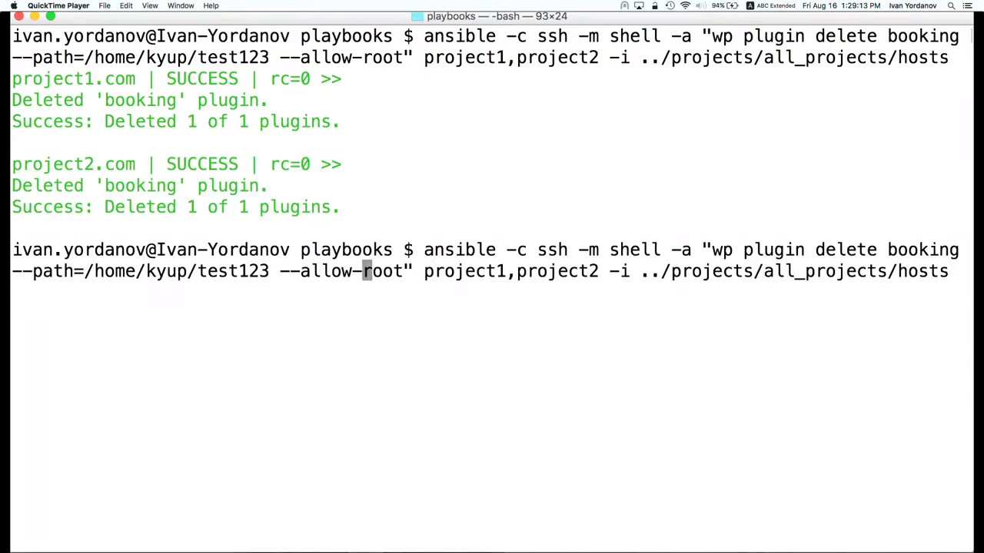
pyautogui.hotkey('alt', 'Left')
pyautogui.hotkey('alt', 'Left')
pyautogui.hotkey('alt', 'Left')
pyautogui.hotkey('alt', 'Left')
pyautogui.hotkey('alt', 'Left')
pyautogui.hotkey('alt', 'Left')
pyautogui.hotkey('alt', 'Left')
pyautogui.hotkey('alt', 'Left')
pyautogui.hotkey('alt', 'Left')
pyautogui.hotkey('alt', 'Right')
pyautogui.hotkey('alt', 'Right')
pyautogui.hotkey('alt', 'Right')
pyautogui.press('BackSpace')
pyautogui.press('BackSpace')
pyautogui.press('BackSpace')
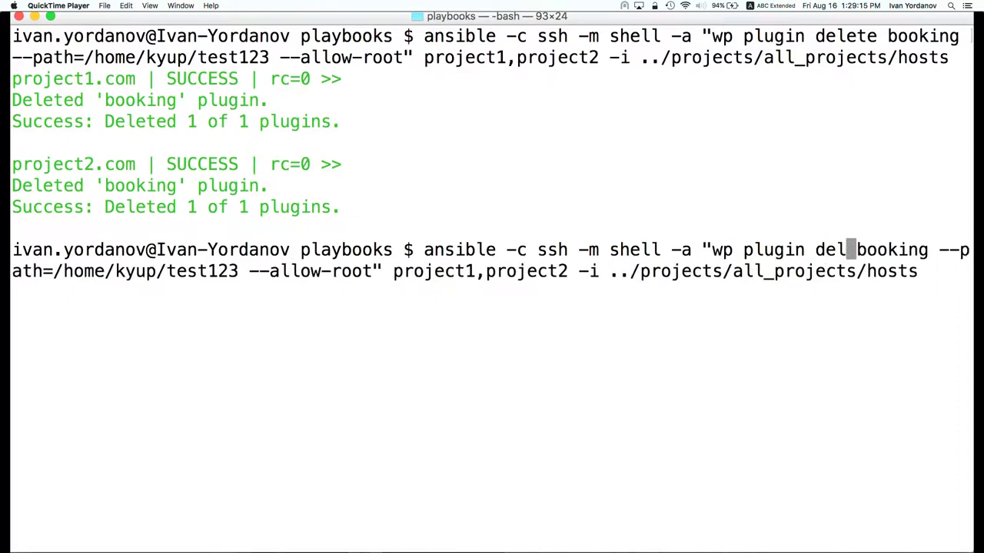
pyautogui.press('BackSpace')
pyautogui.press('BackSpace')
pyautogui.press('BackSpace')
pyautogui.write('is-installe')
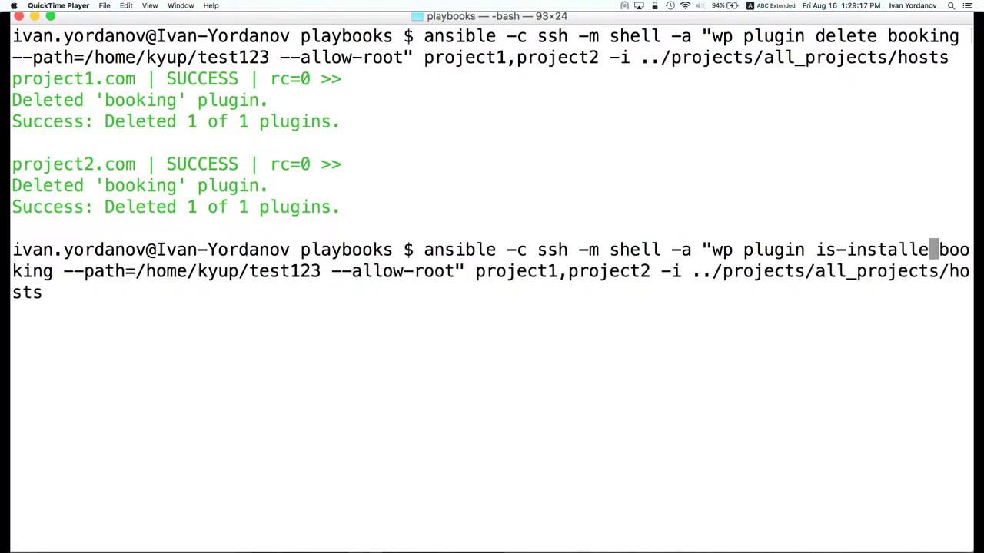
pyautogui.write('d')
pyautogui.press('Return')
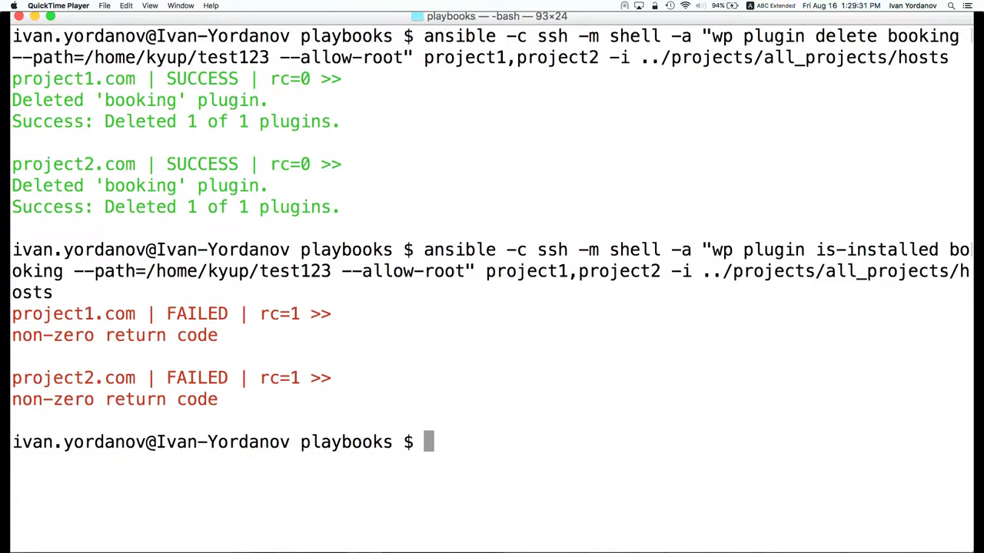
# Clear the screen and rerun the plugins.yml playbook with plg_find/plg_update for booking
pyautogui.hotkey('ctrl', 'l')
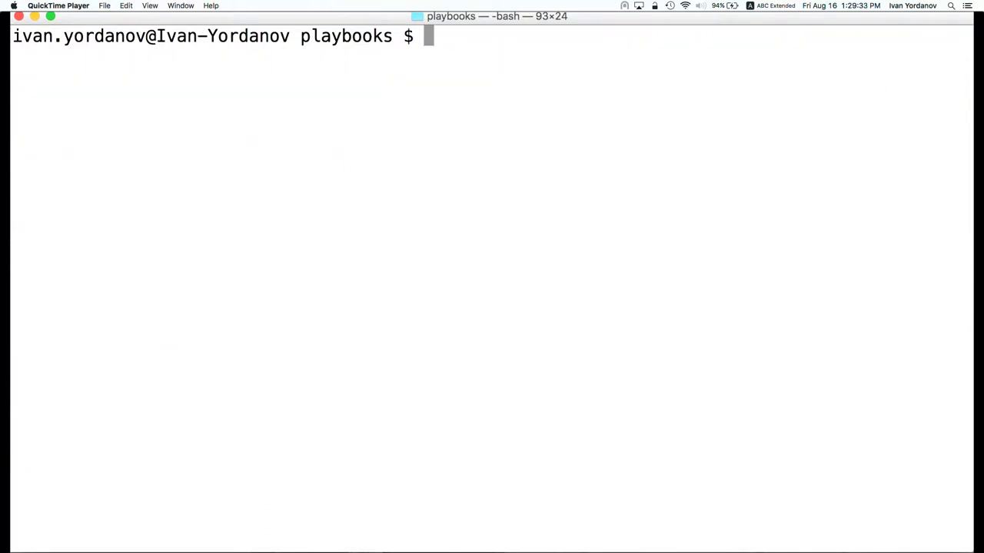
pyautogui.hotkey('ctrl', 'r')
pyautogui.write('-D')
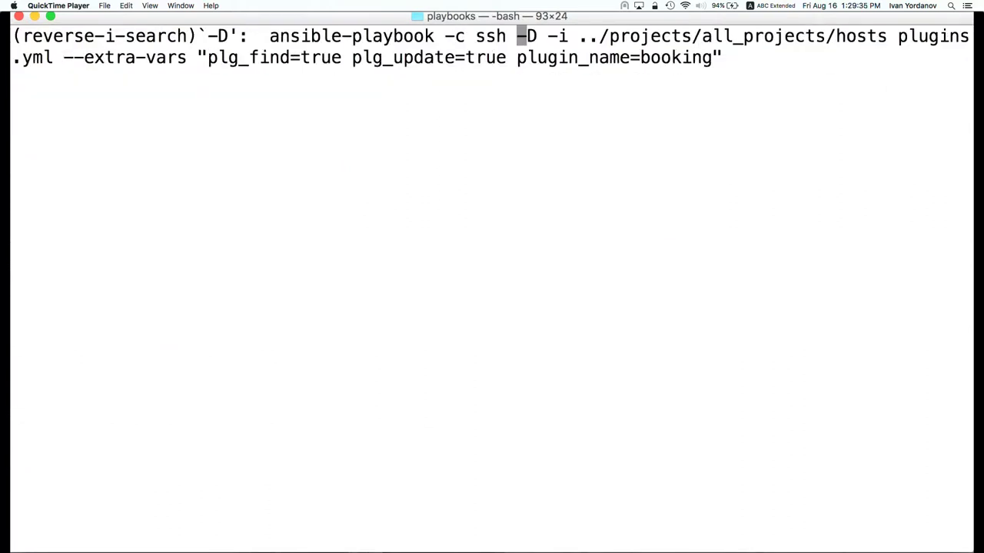
pyautogui.hotkey('alt', 'Left')
pyautogui.hotkey('alt', 'Right')
pyautogui.hotkey('alt', 'Right')
pyautogui.hotkey('alt', 'Right')
pyautogui.hotkey('alt', 'Right')
pyautogui.hotkey('alt', 'Right')
pyautogui.hotkey('alt', 'Right')
pyautogui.hotkey('alt', 'Right')
pyautogui.hotkey('alt', 'Right')
pyautogui.hotkey('alt', 'Right')
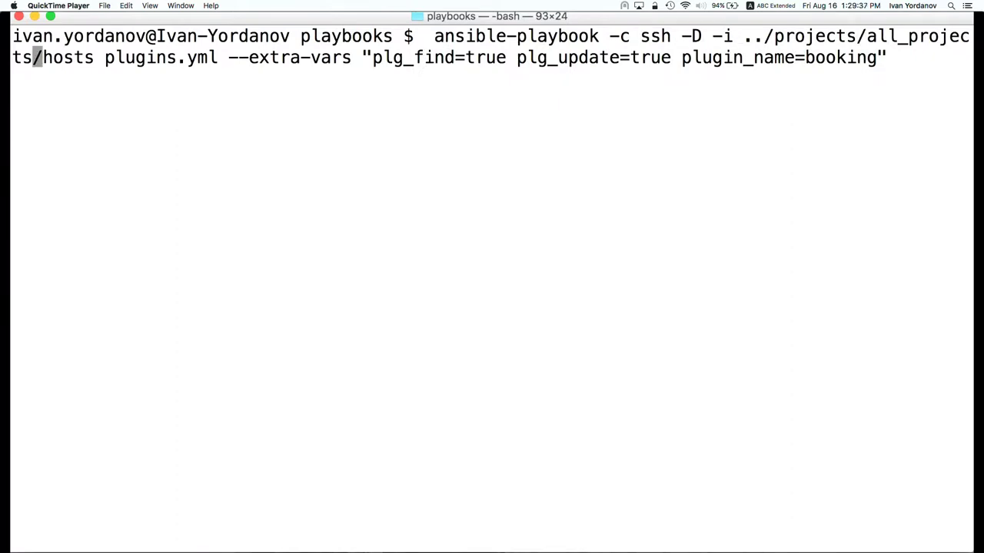
pyautogui.hotkey('alt', 'Right')
pyautogui.hotkey('alt', 'Right')
pyautogui.hotkey('alt', 'Right')
pyautogui.hotkey('alt', 'Right')
pyautogui.hotkey('alt', 'Right')
pyautogui.hotkey('alt', 'Right')
pyautogui.hotkey('alt', 'Right')
pyautogui.hotkey('alt', 'Right')
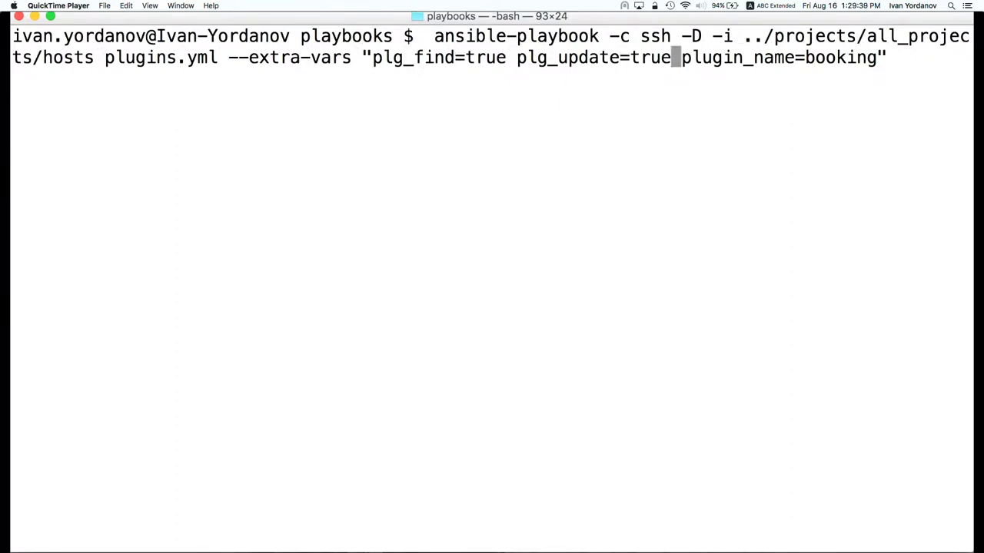
pyautogui.press('Return')
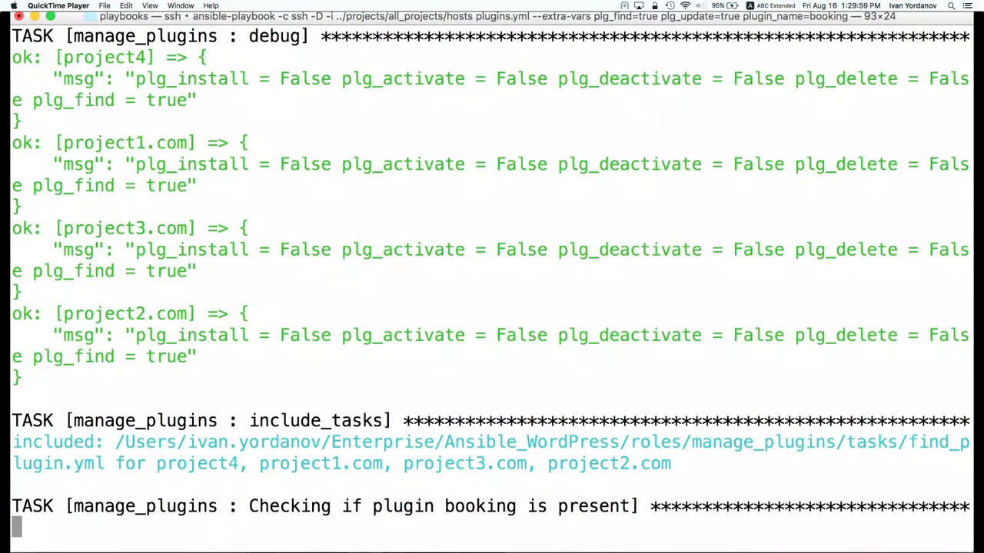
pyautogui.moveTo(931, 162)
pyautogui.moveTo(554, 125)
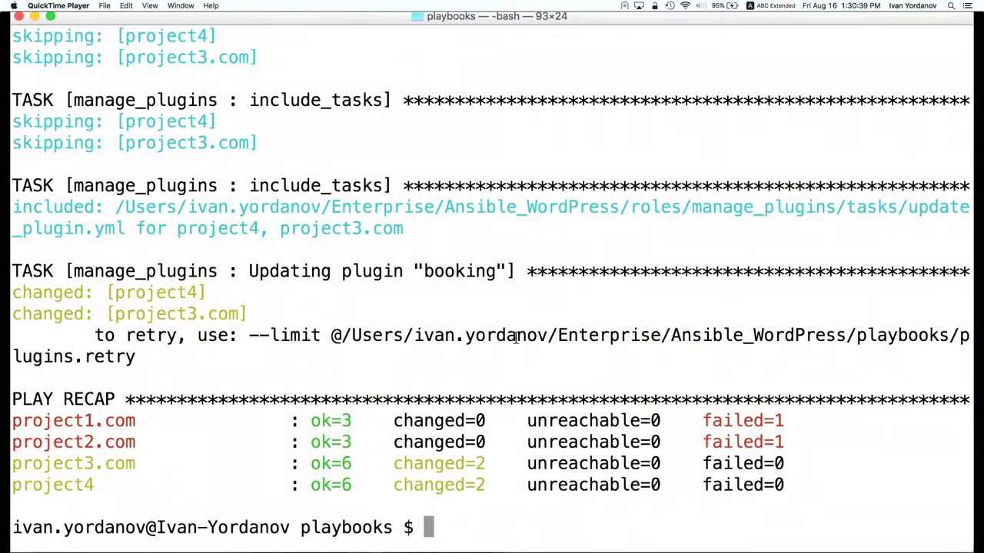
pyautogui.scroll(10, 515, 338)
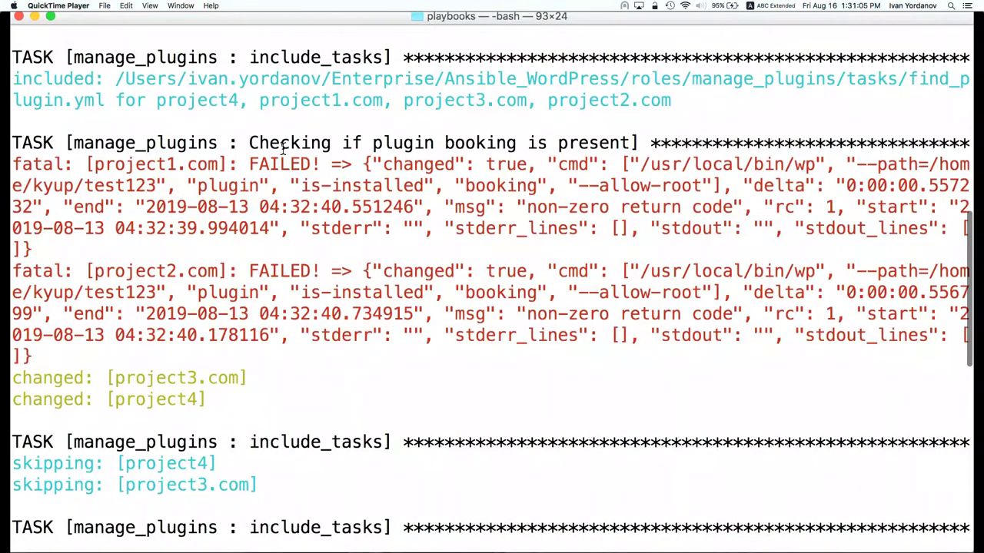
pyautogui.doubleClick(252, 143)
pyautogui.tripleClick(252, 142)
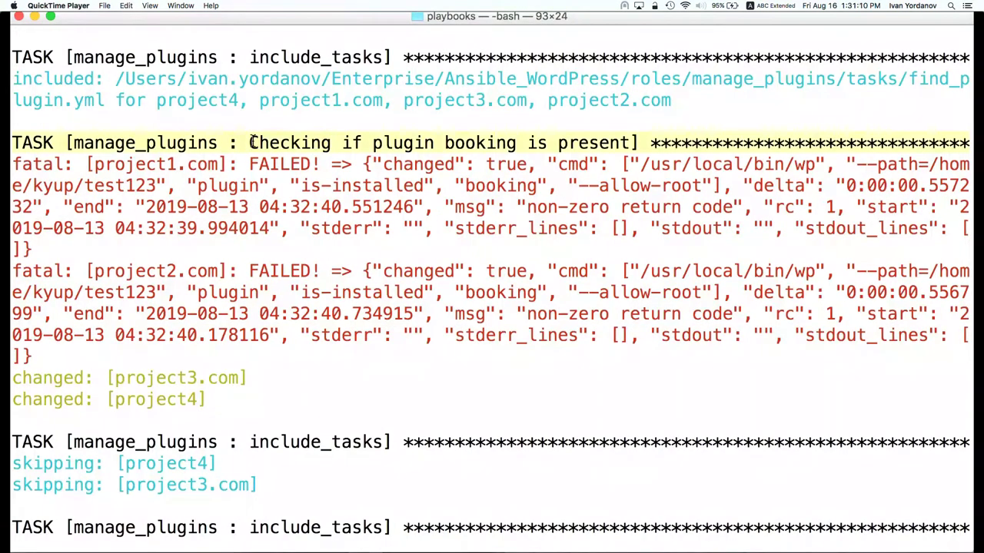
pyautogui.click(452, 202)
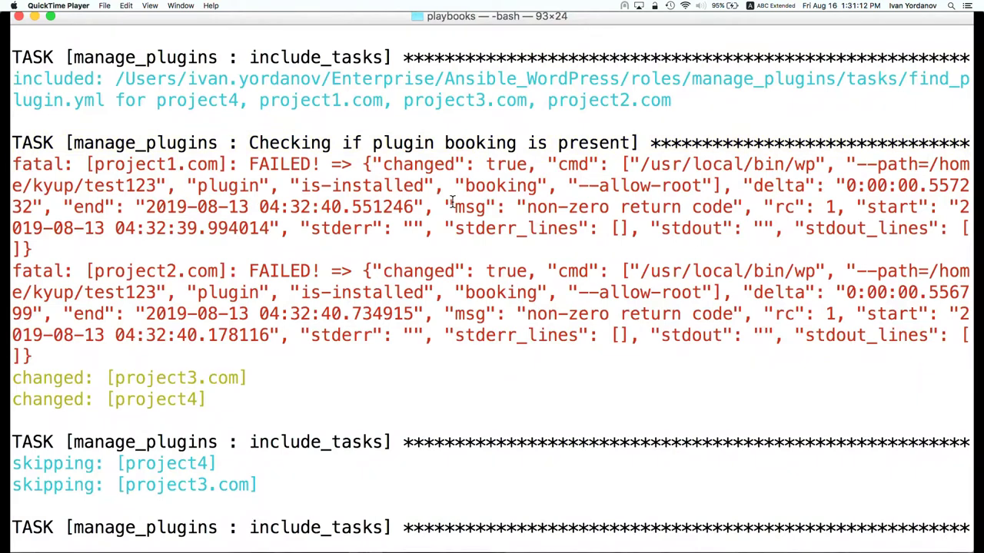
pyautogui.doubleClick(366, 181)
pyautogui.click(528, 217)
pyautogui.moveTo(530, 468)
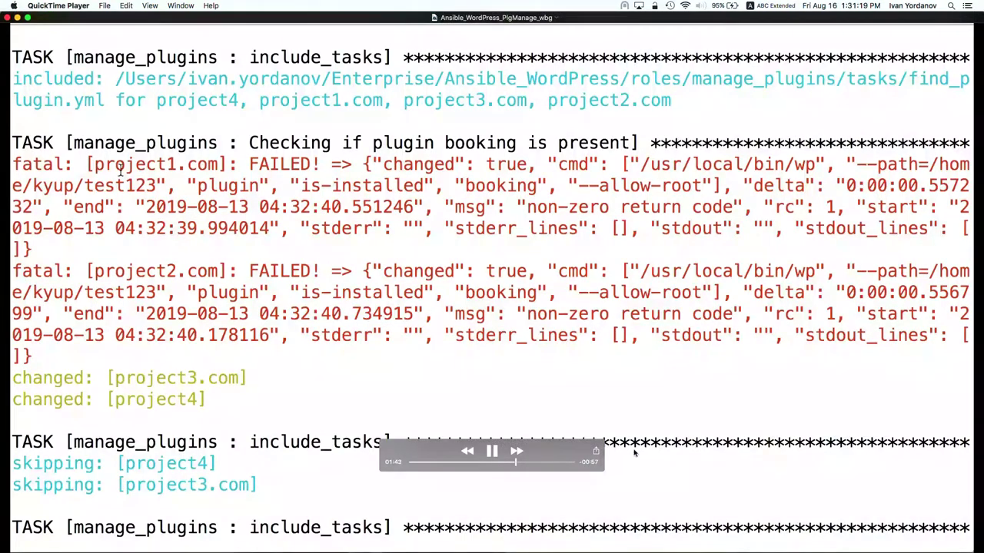
pyautogui.click(532, 461)
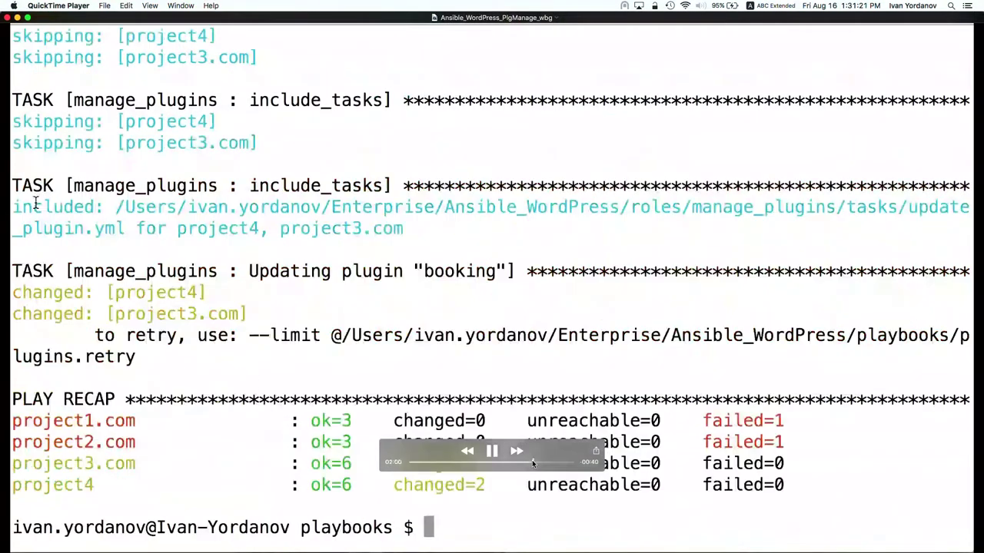
pyautogui.press('space')
pyautogui.press('space')
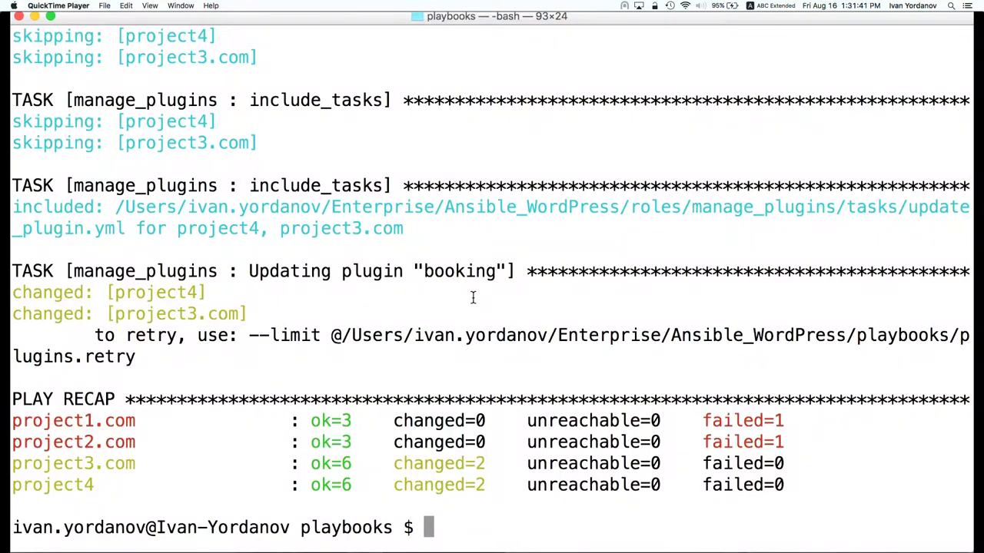
# Rerun the 'wp plugin is-installed booking' check with the host list changed to all
pyautogui.hotkey('ctrl', 'r')
pyautogui.write('-m')
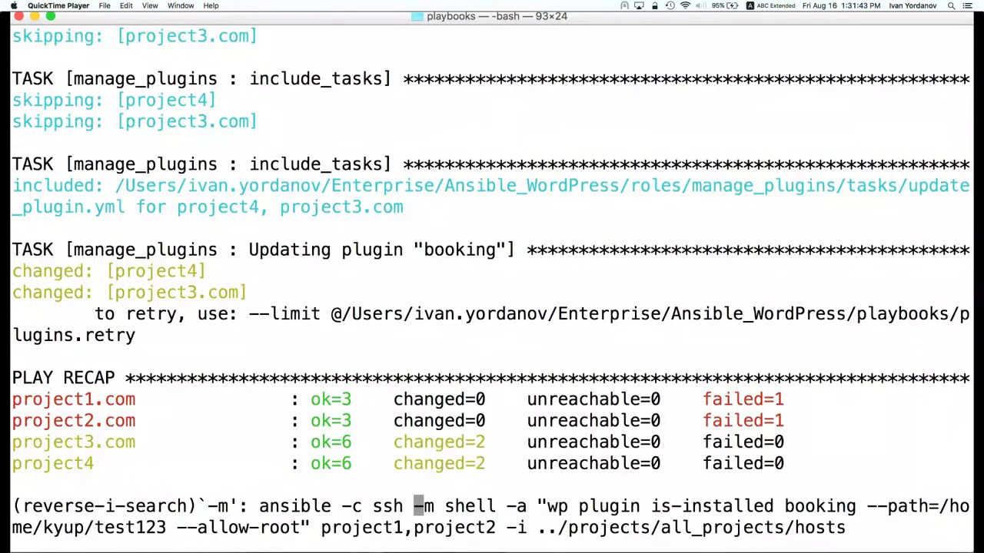
pyautogui.press('Right')
pyautogui.press('Right')
pyautogui.press('Right')
pyautogui.press('Right')
pyautogui.press('Right')
pyautogui.press('Right')
pyautogui.press('Right')
pyautogui.press('Right')
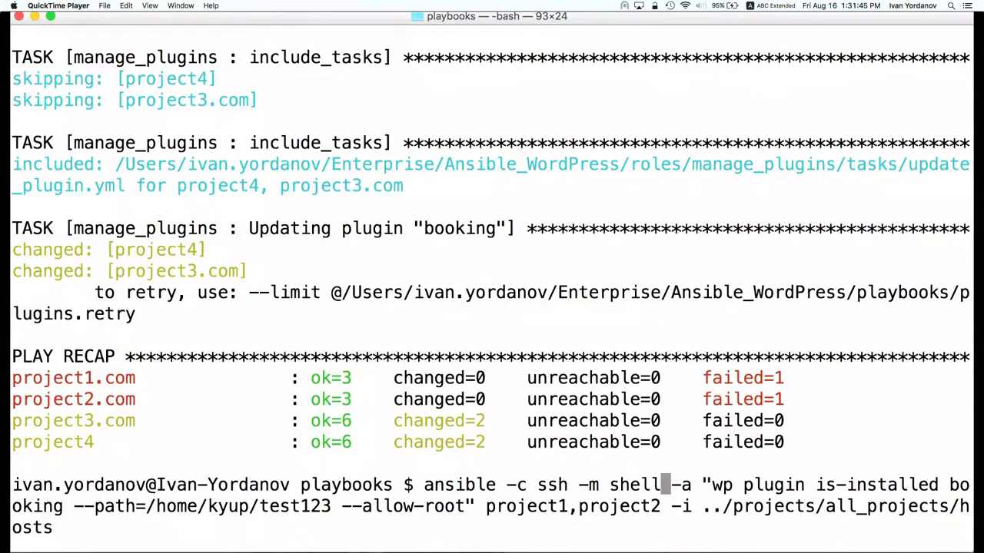
pyautogui.hotkey('alt', 'Right')
pyautogui.hotkey('alt', 'Right')
pyautogui.hotkey('alt', 'Right')
pyautogui.hotkey('alt', 'Right')
pyautogui.hotkey('alt', 'Right')
pyautogui.hotkey('alt', 'Right')
pyautogui.hotkey('alt', 'Right')
pyautogui.hotkey('alt', 'Right')
pyautogui.hotkey('alt', 'Right')
pyautogui.hotkey('alt', 'Right')
pyautogui.hotkey('alt', 'Right')
pyautogui.hotkey('alt', 'Right')
pyautogui.hotkey('alt', 'Right')
pyautogui.hotkey('alt', 'Right')
pyautogui.press('BackSpace')
pyautogui.press('BackSpace')
pyautogui.press('BackSpace')
pyautogui.press('BackSpace')
pyautogui.press('BackSpace')
pyautogui.press('BackSpace')
pyautogui.press('BackSpace')
pyautogui.press('BackSpace')
pyautogui.press('BackSpace')
pyautogui.press('BackSpace')
pyautogui.press('BackSpace')
pyautogui.press('BackSpace')
pyautogui.press('BackSpace')
pyautogui.press('BackSpace')
pyautogui.press('BackSpace')
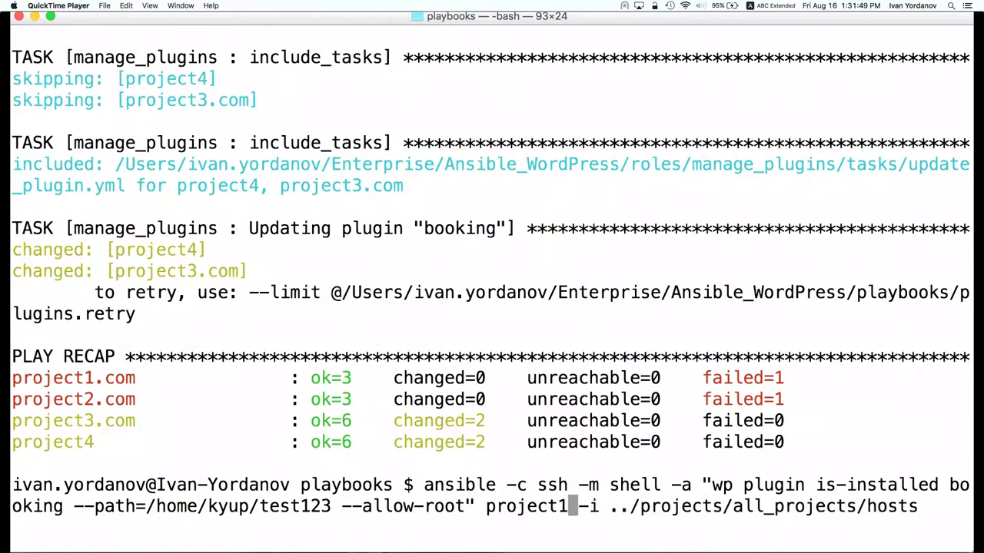
pyautogui.press('BackSpace')
pyautogui.press('BackSpace')
pyautogui.write('all')
pyautogui.press('Return')
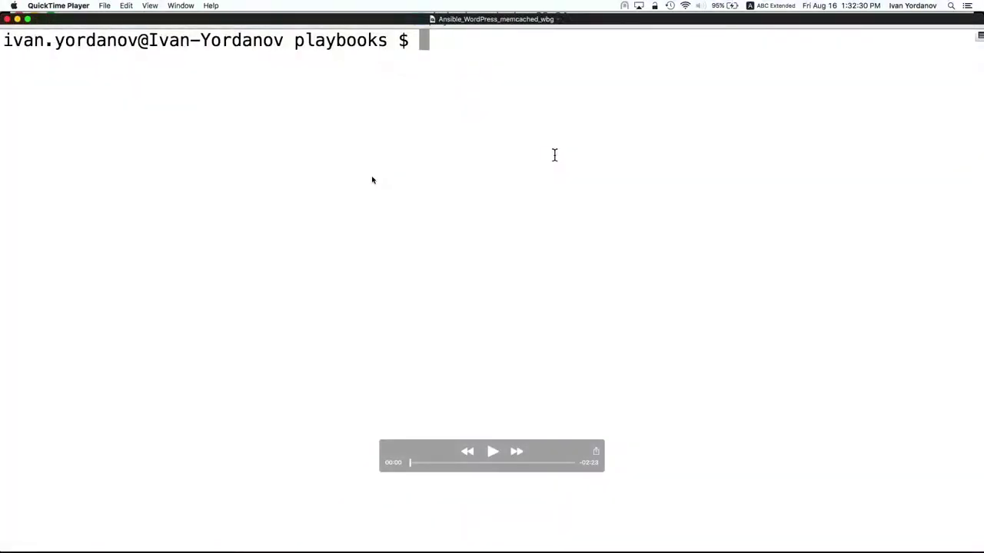
# Leave the Code Deployments slide and return to the terminal demo
pyautogui.press('space')
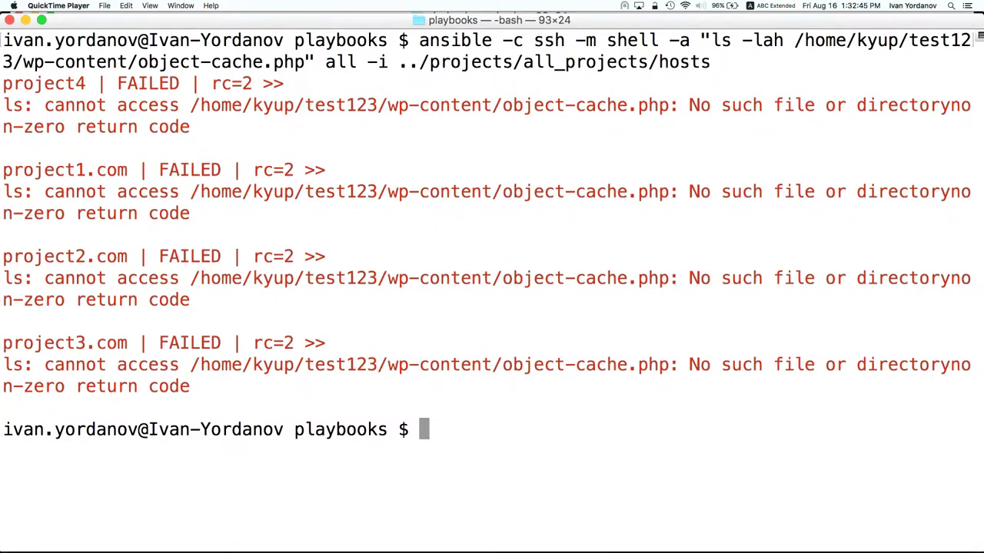
# Clear the screen and run the recalled memcached_installation.yml playbook, skipping ahead to its finish
pyautogui.hotkey('ctrl', 'l')
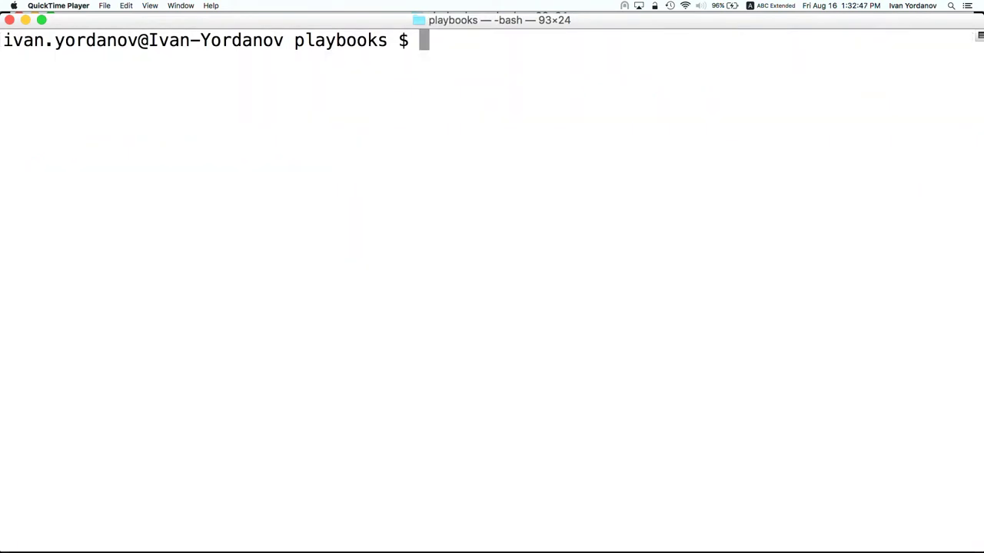
pyautogui.hotkey('ctrl', 'r')
pyautogui.write('-D')
pyautogui.press('Return')
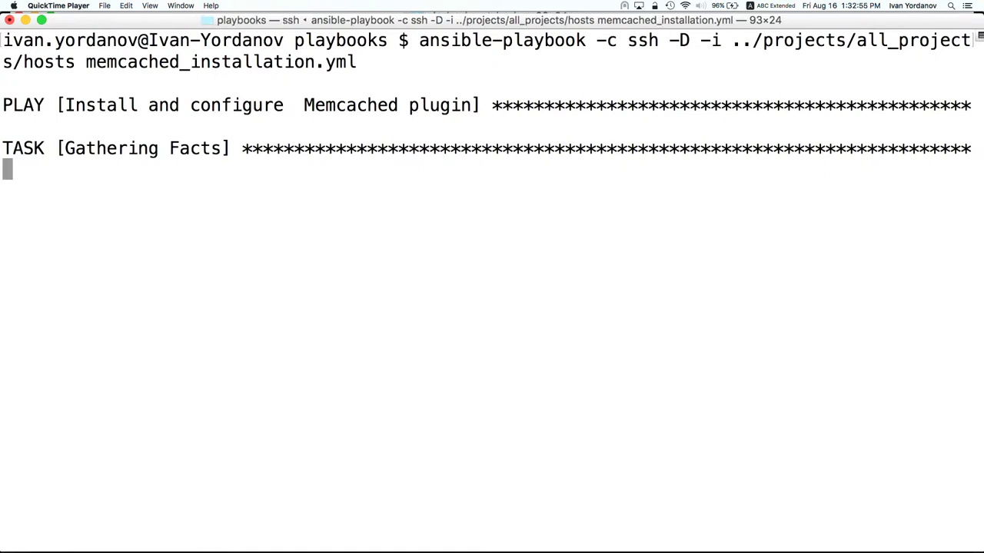
pyautogui.moveTo(758, 200)
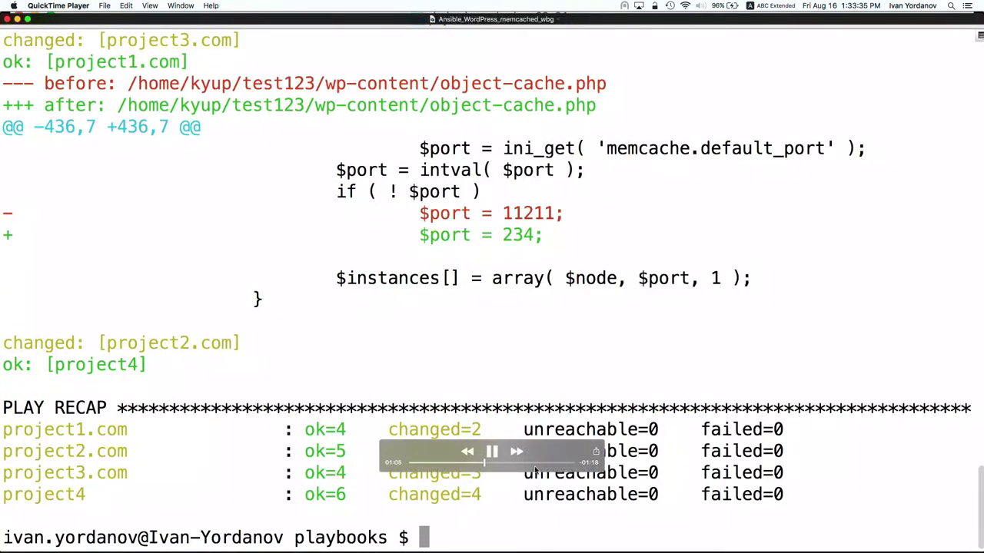
pyautogui.moveTo(536, 463); pyautogui.dragTo(558, 461)
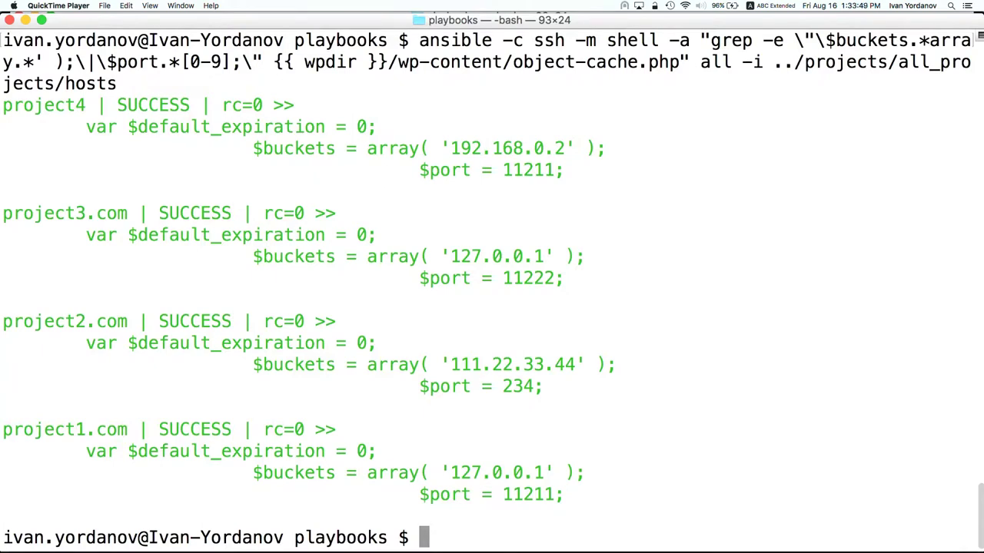
pyautogui.press('super+ctrl+Escape')
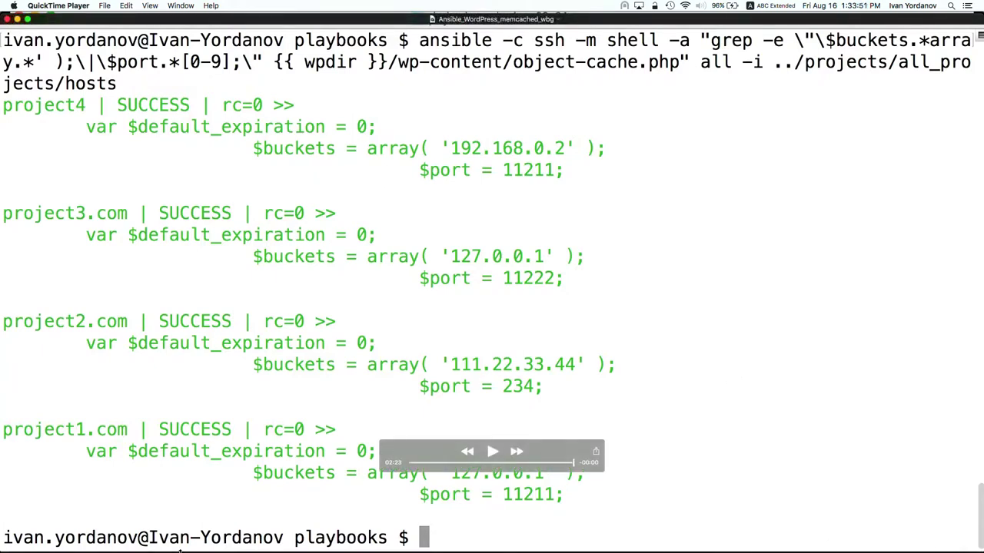